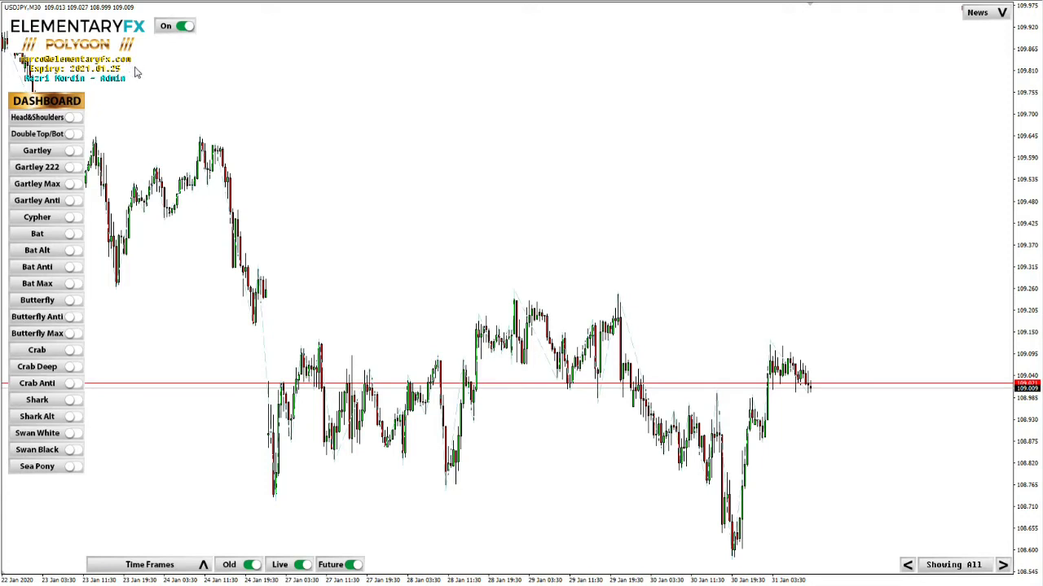
# Step: Switch the Polygon indicator off and back on to compare the bare chart with the dashboard view
pyautogui.click(184, 27)
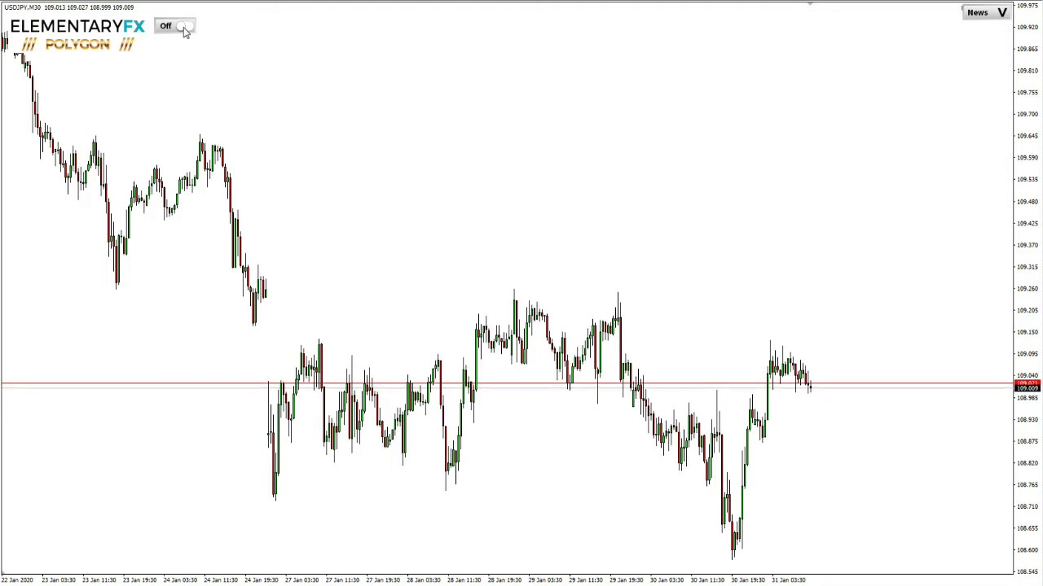
pyautogui.click(184, 27)
pyautogui.click(184, 27)
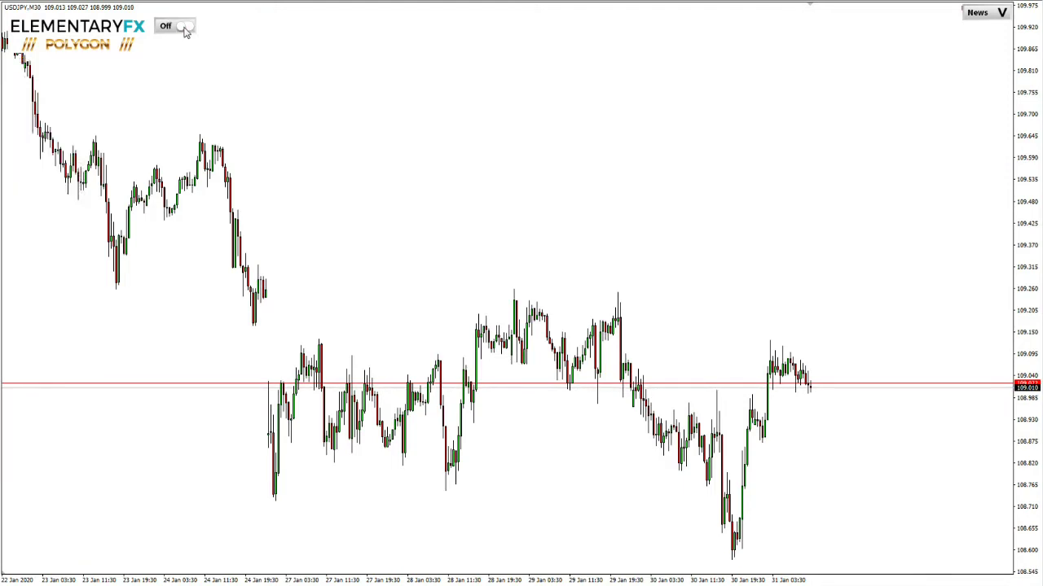
pyautogui.click(184, 27)
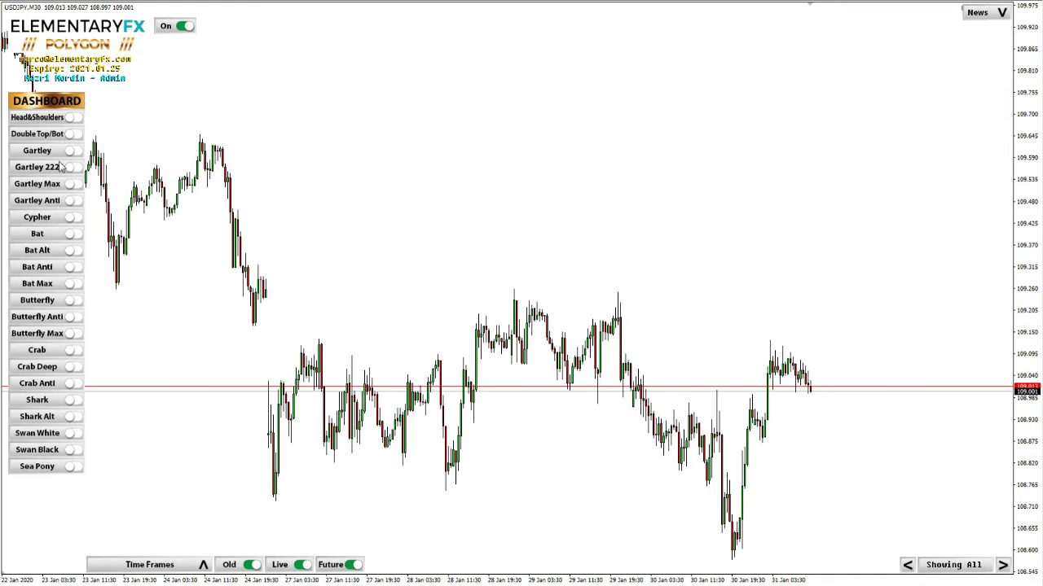
# Step: View the multi-pair pattern scanner, then return to the dashboard
pyautogui.click(53, 104)
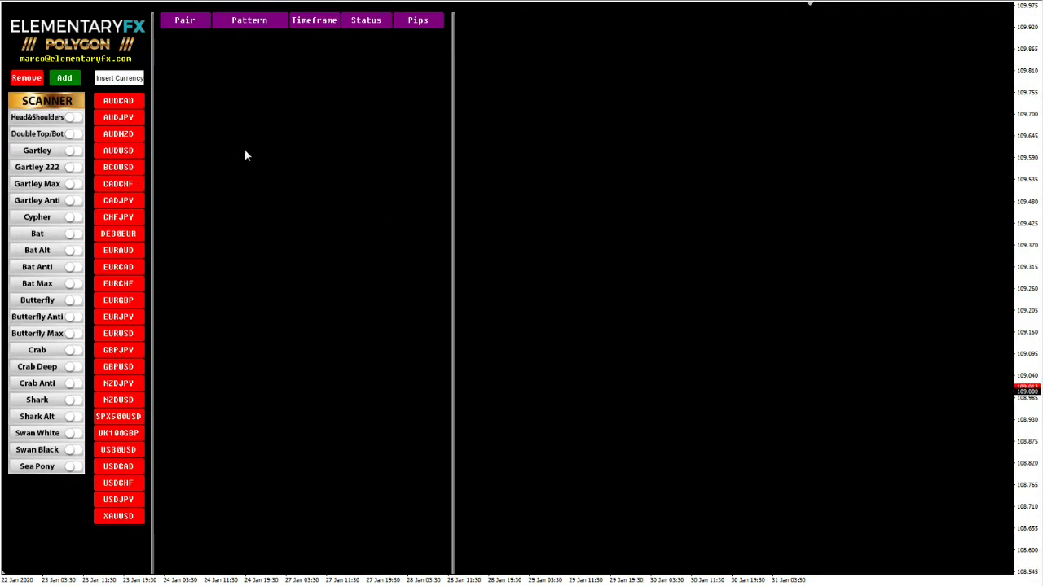
pyautogui.click(67, 101)
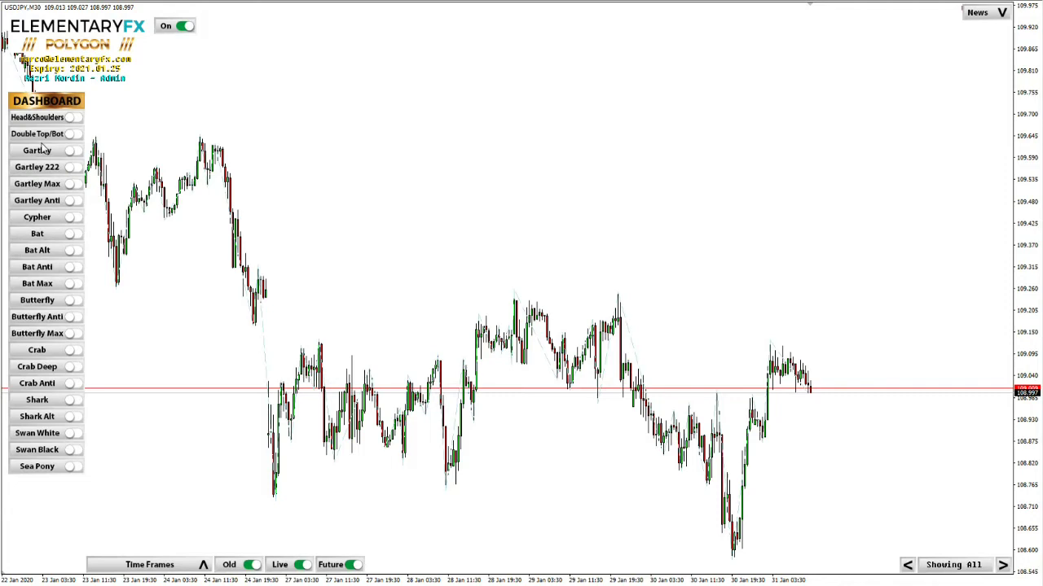
# Step: Show Cypher patterns on the USDJPY chart, look through the earlier ones, and keep Butterfly Max patterns off
pyautogui.click(71, 218)
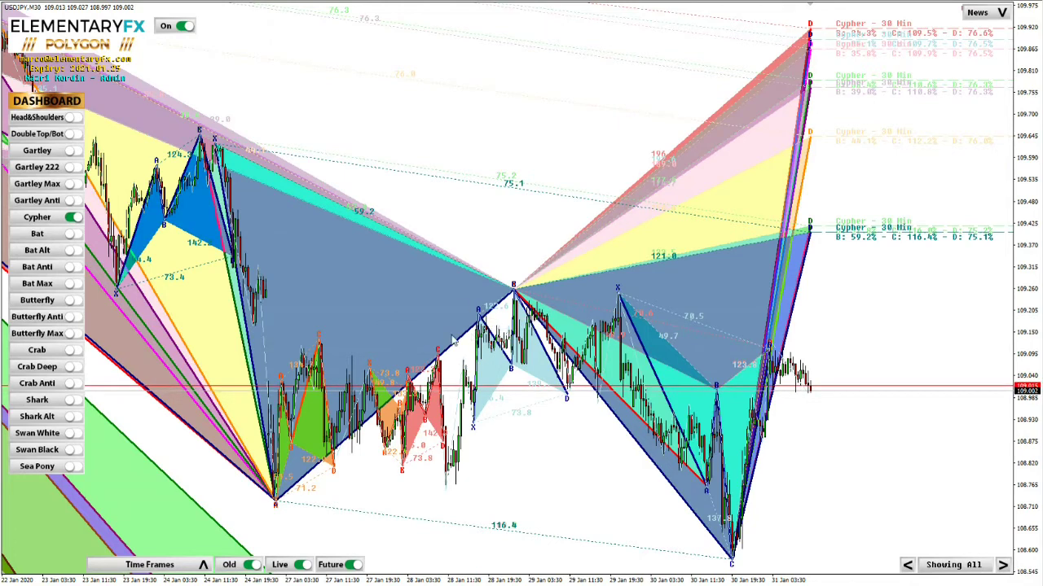
pyautogui.click(72, 218)
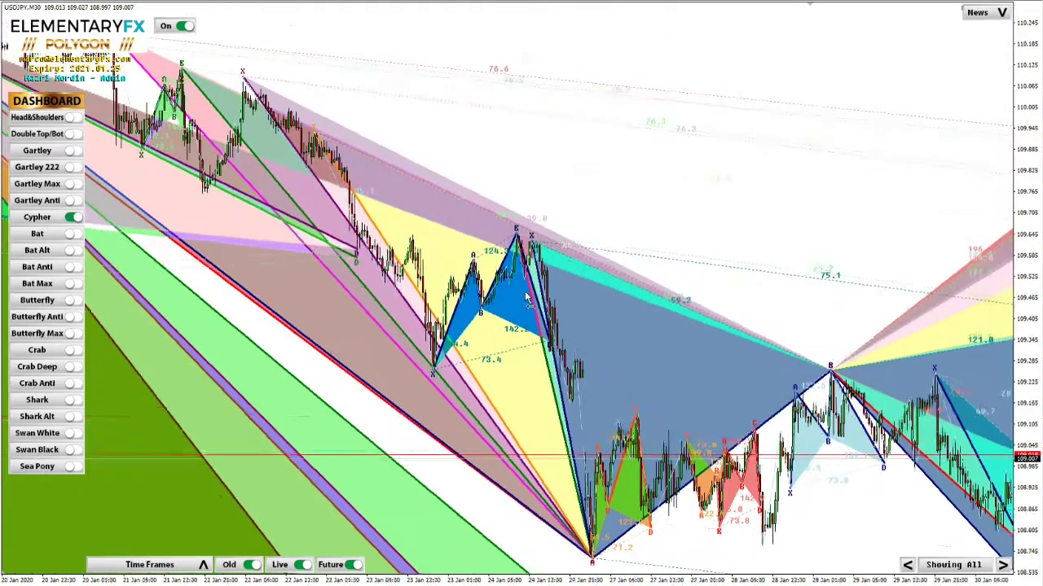
pyautogui.scroll(10, 713, 318)
pyautogui.scroll(10, 713, 318)
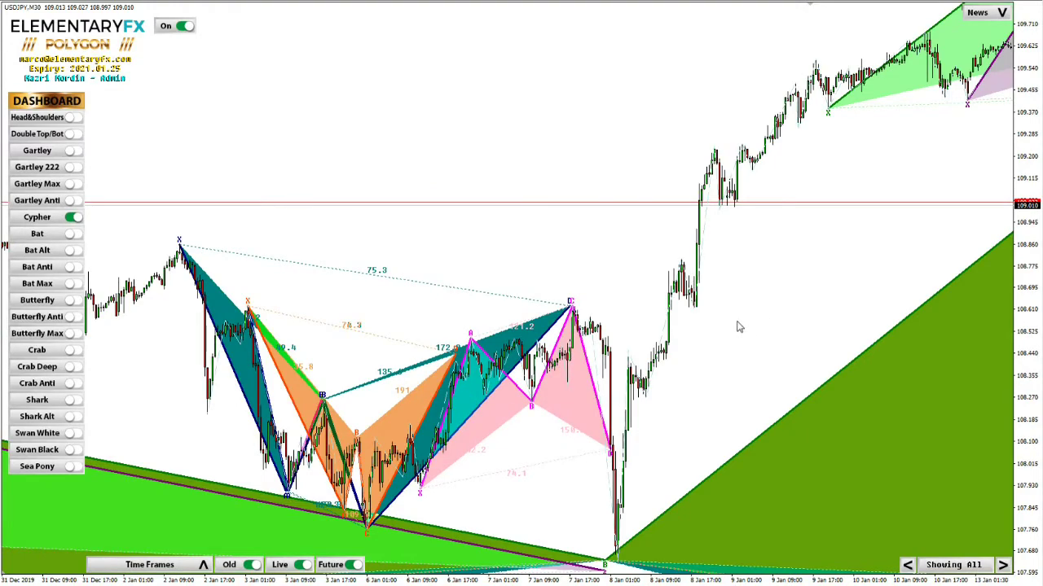
pyautogui.scroll(-10, 819, 344)
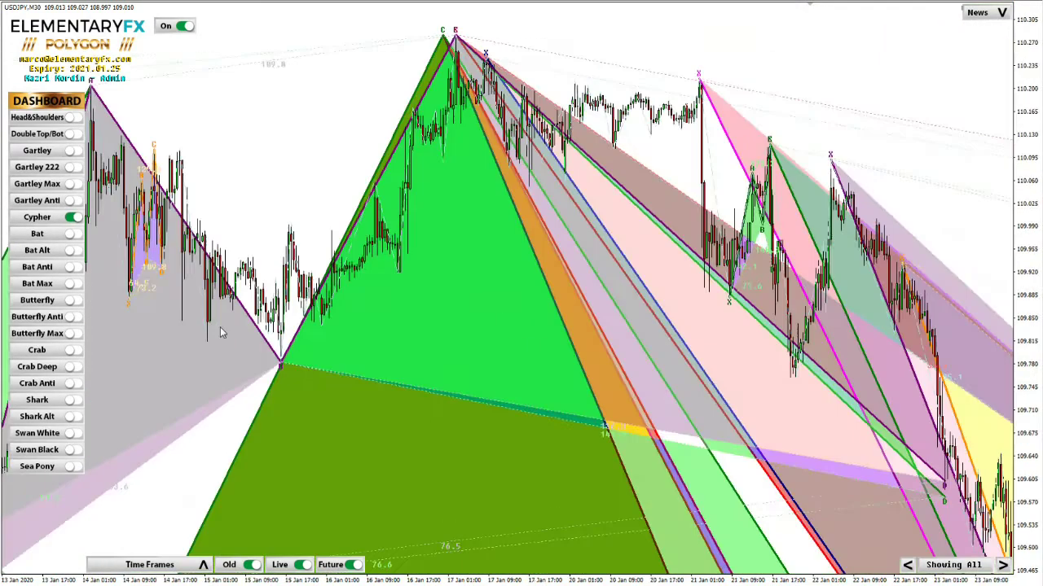
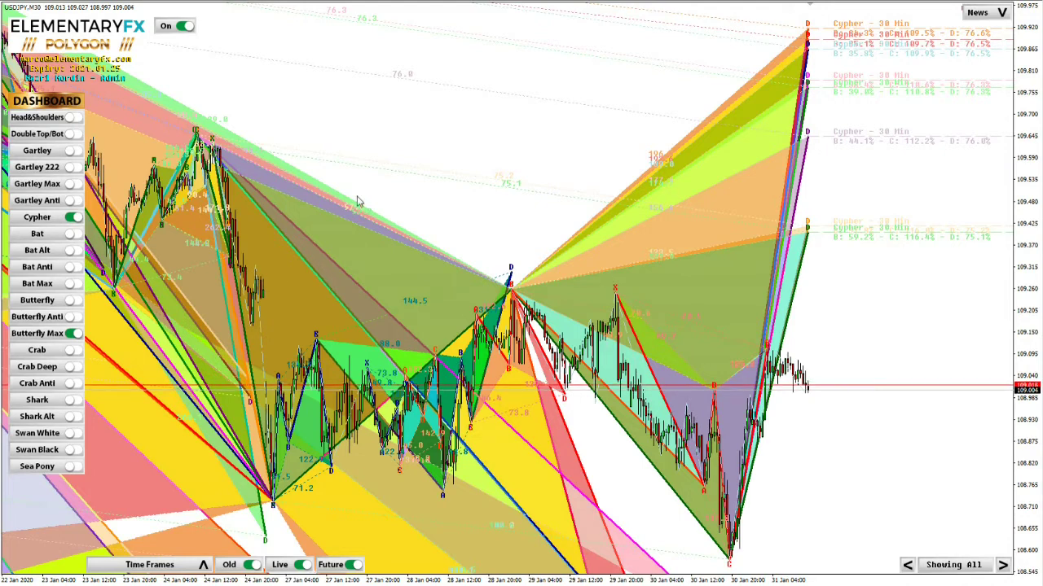
pyautogui.click(60, 335)
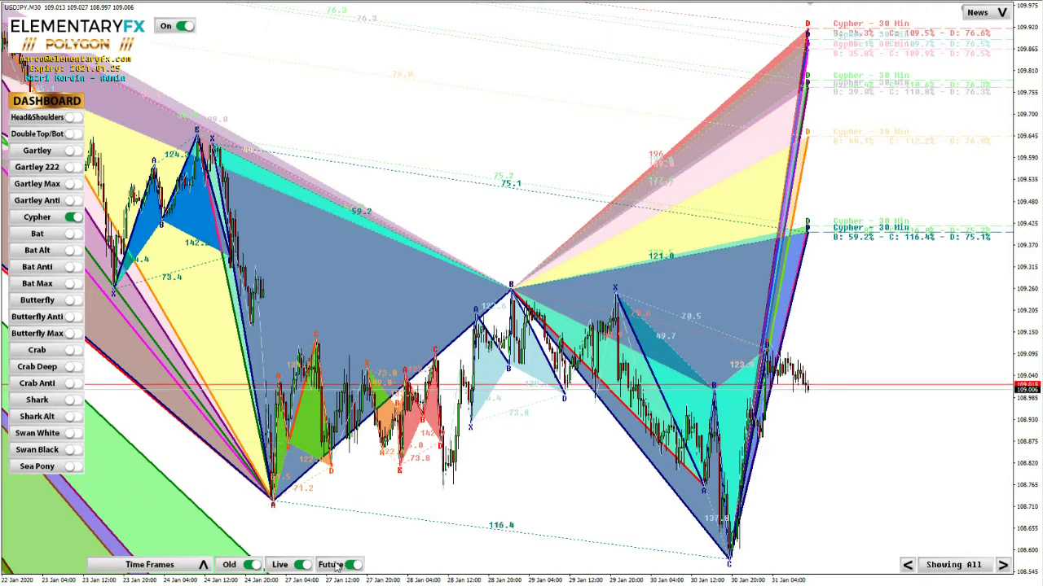
# Step: Limit the pattern time frames to M30 by turning off H1 and H4
pyautogui.click(153, 565)
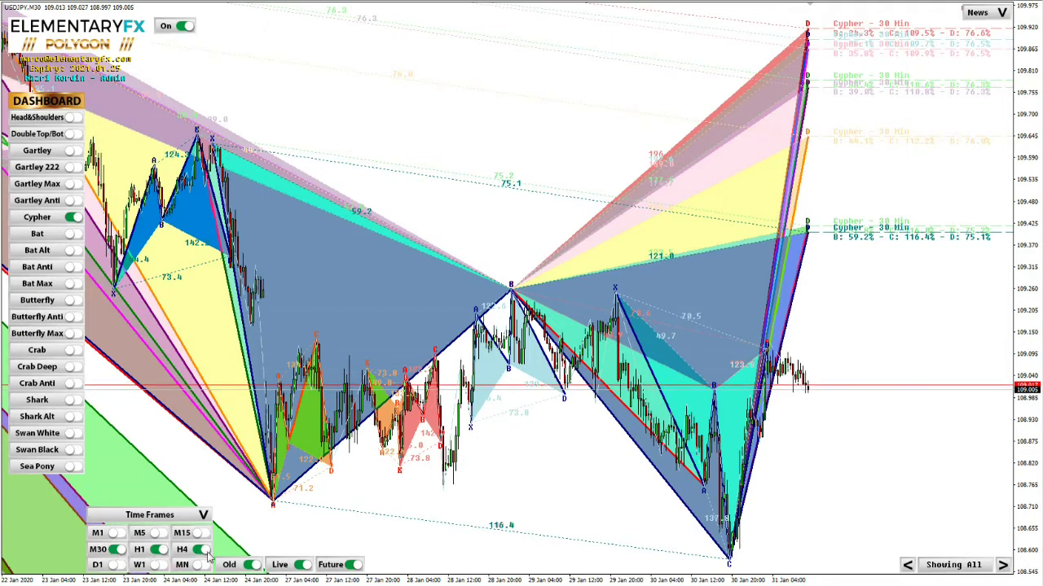
pyautogui.click(146, 554)
pyautogui.click(199, 553)
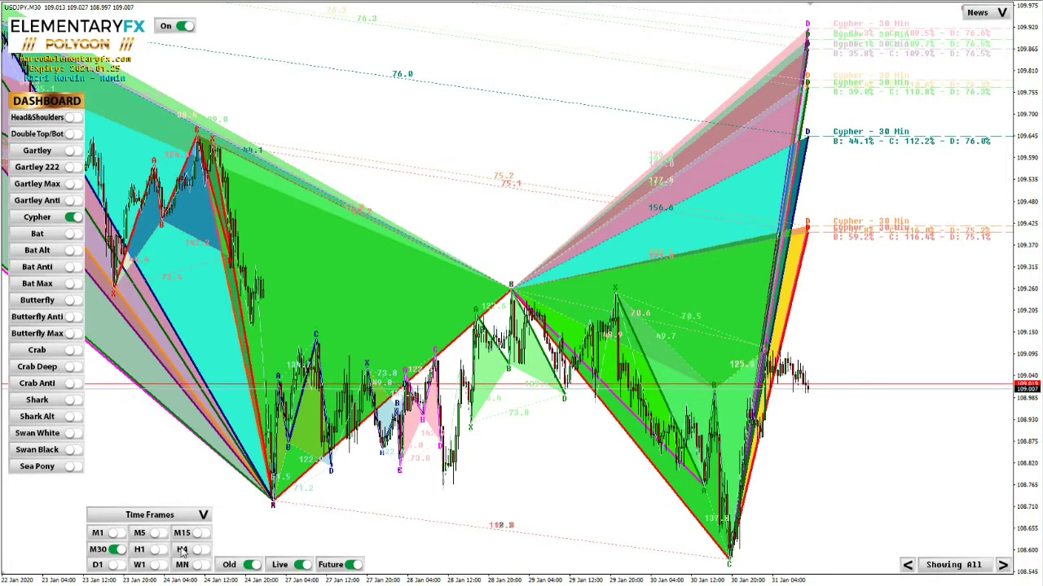
pyautogui.click(175, 518)
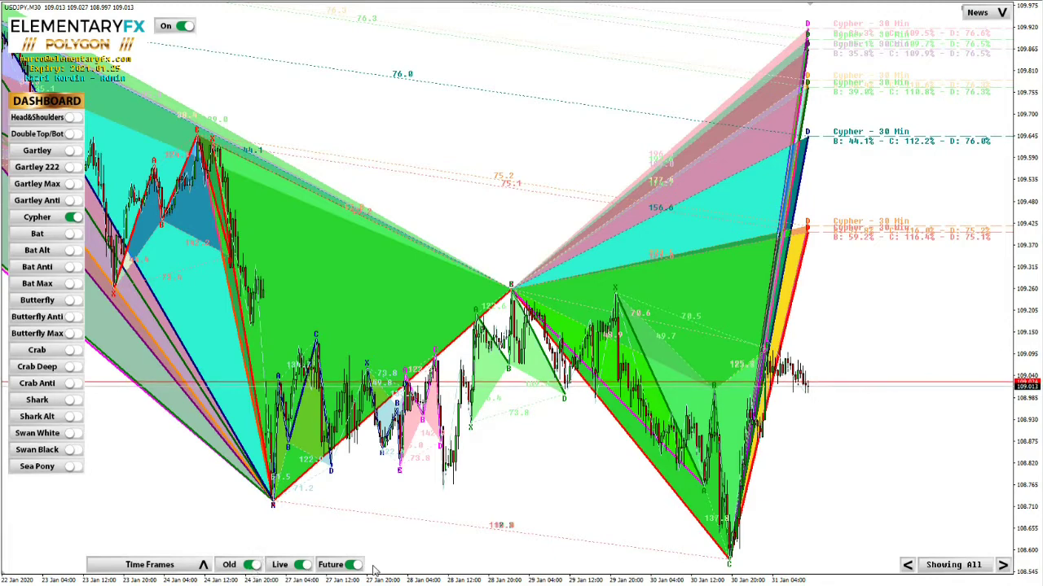
# Step: Show only old patterns by disabling Live and Future, and browse the completed Cypher patterns back through December 2019
pyautogui.click(303, 566)
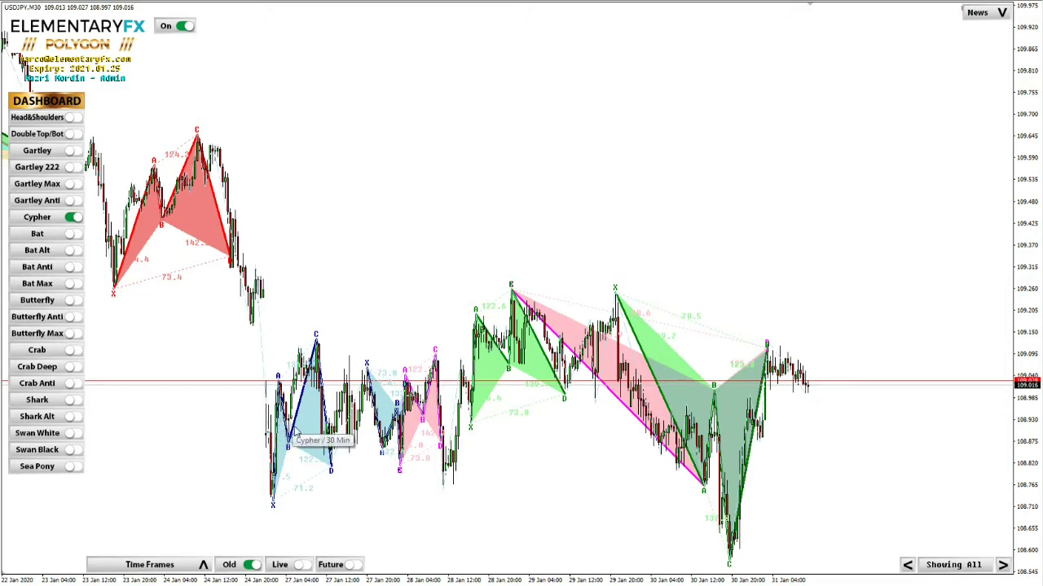
pyautogui.moveTo(295, 432); pyautogui.dragTo(691, 443)
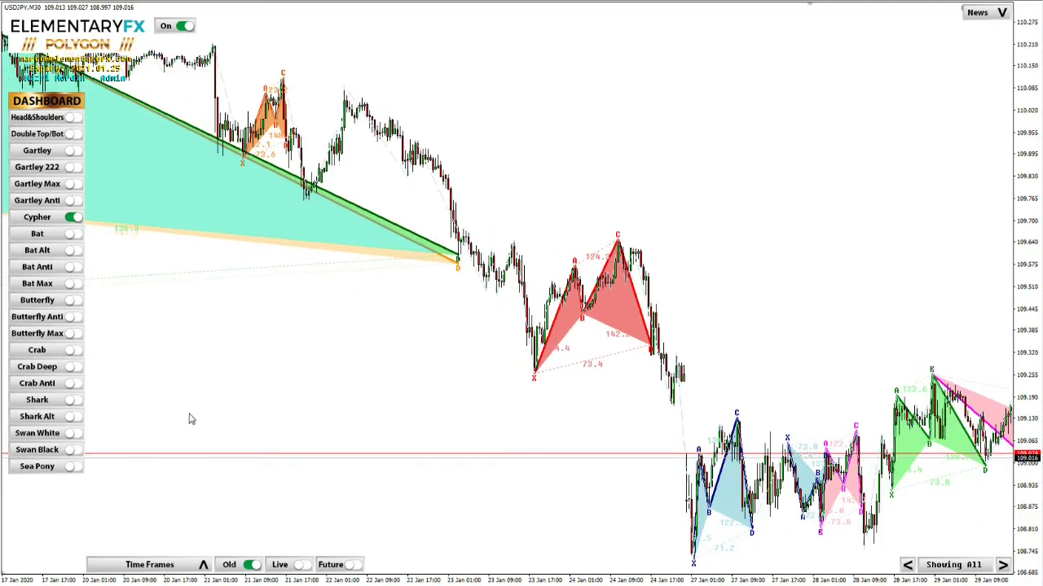
pyautogui.moveTo(190, 419); pyautogui.dragTo(298, 419)
pyautogui.moveTo(227, 418); pyautogui.dragTo(662, 413)
pyautogui.moveTo(317, 412); pyautogui.dragTo(775, 465)
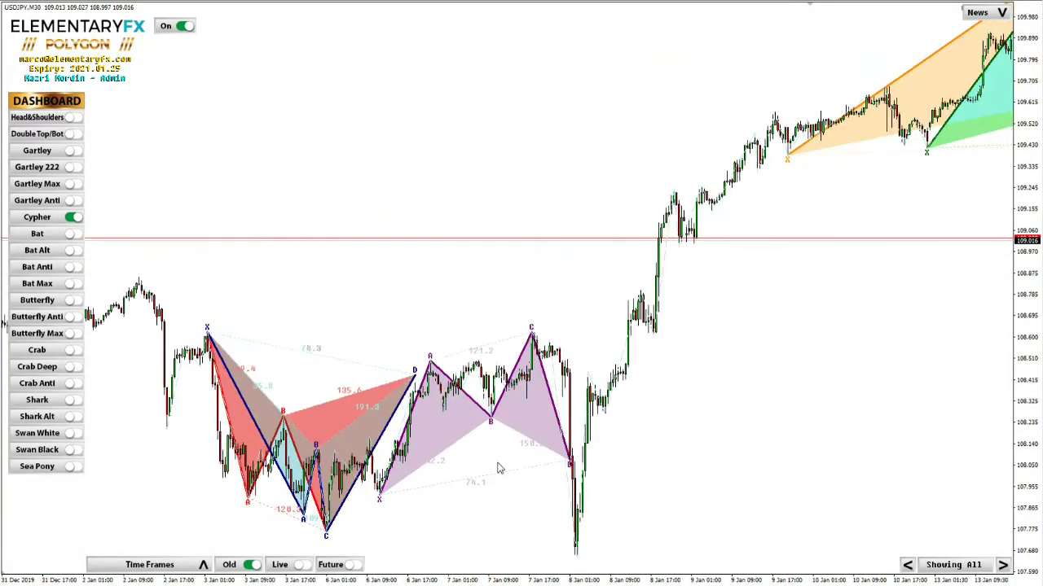
pyautogui.moveTo(351, 468); pyautogui.dragTo(712, 469)
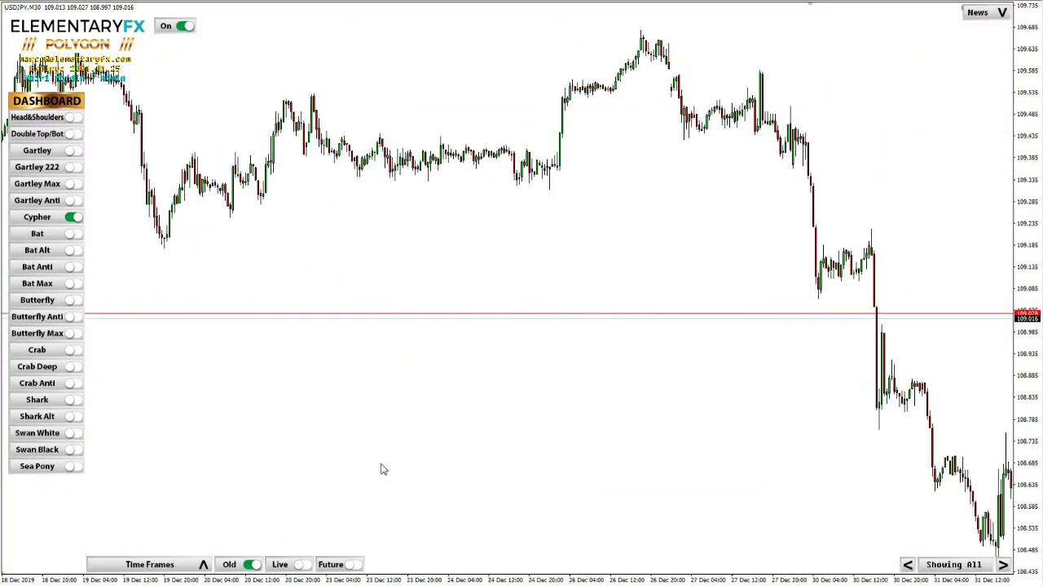
pyautogui.moveTo(382, 465)
pyautogui.mouseDown()
pyautogui.moveTo(852, 472)
pyautogui.moveTo(210, 437)
pyautogui.mouseUp()
# Step: Show old Swan White and Crab Anti patterns alongside Cypher on the recent chart, and turn both off again
pyautogui.scroll(-10, 187, 415)
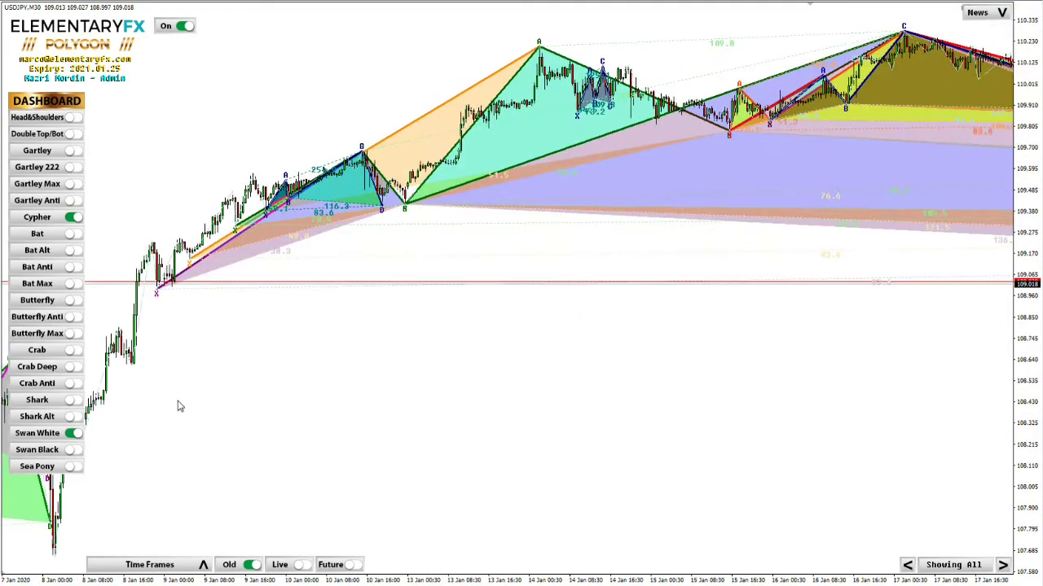
pyautogui.click(74, 400)
pyautogui.scroll(-10, 590, 411)
pyautogui.click(73, 400)
pyautogui.click(73, 383)
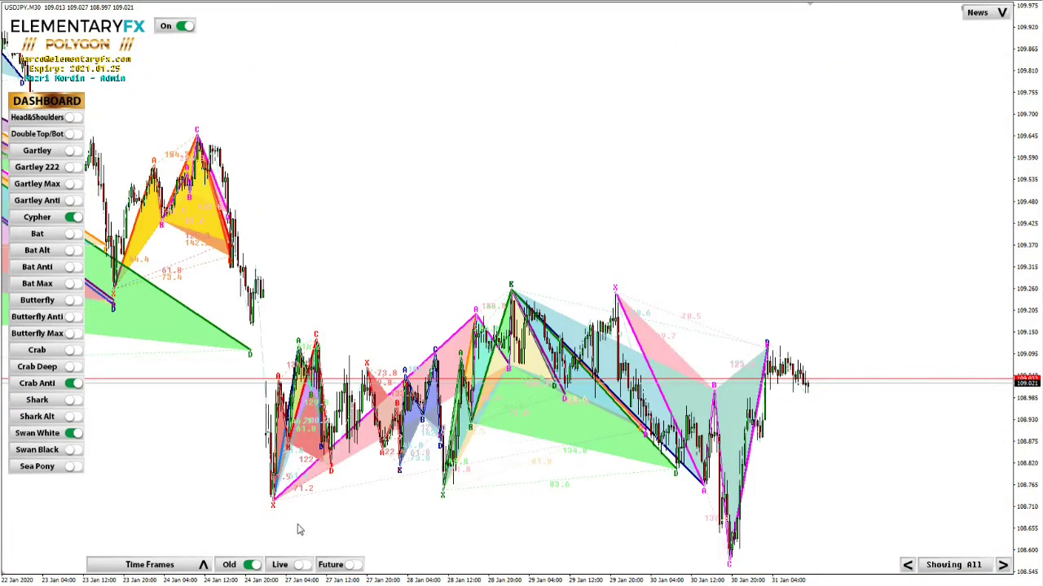
pyautogui.click(73, 433)
pyautogui.click(73, 383)
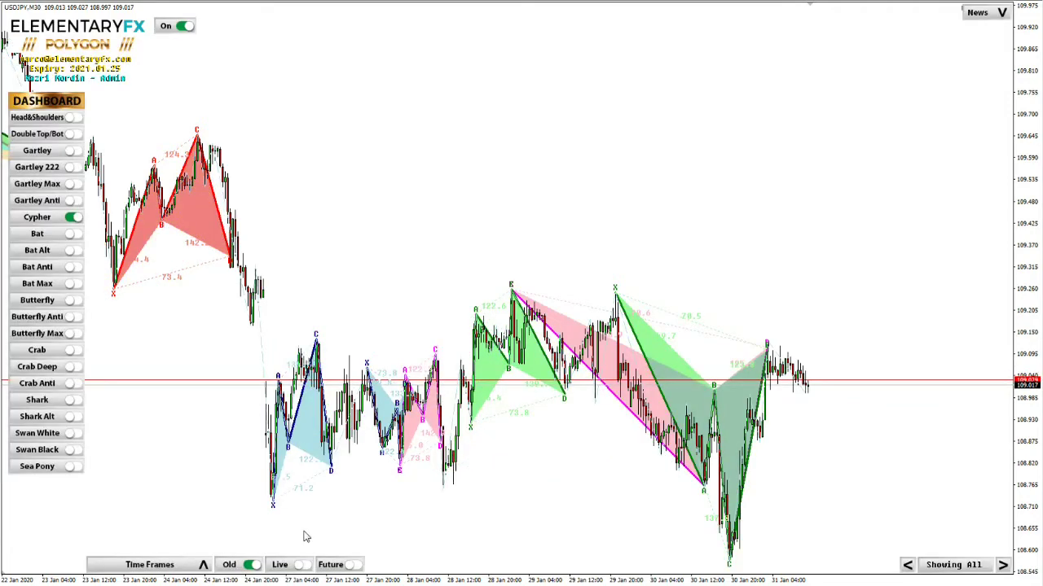
# Step: Show only live Cypher patterns and enable the H1 and H4 time frames alongside M30
pyautogui.click(252, 565)
pyautogui.click(302, 565)
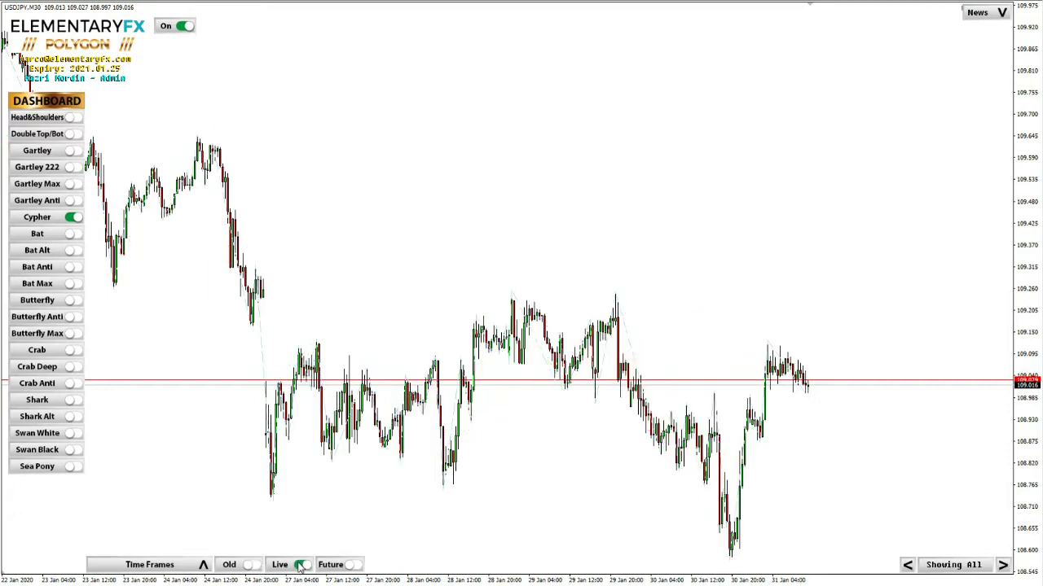
pyautogui.click(193, 567)
pyautogui.click(161, 551)
pyautogui.click(199, 551)
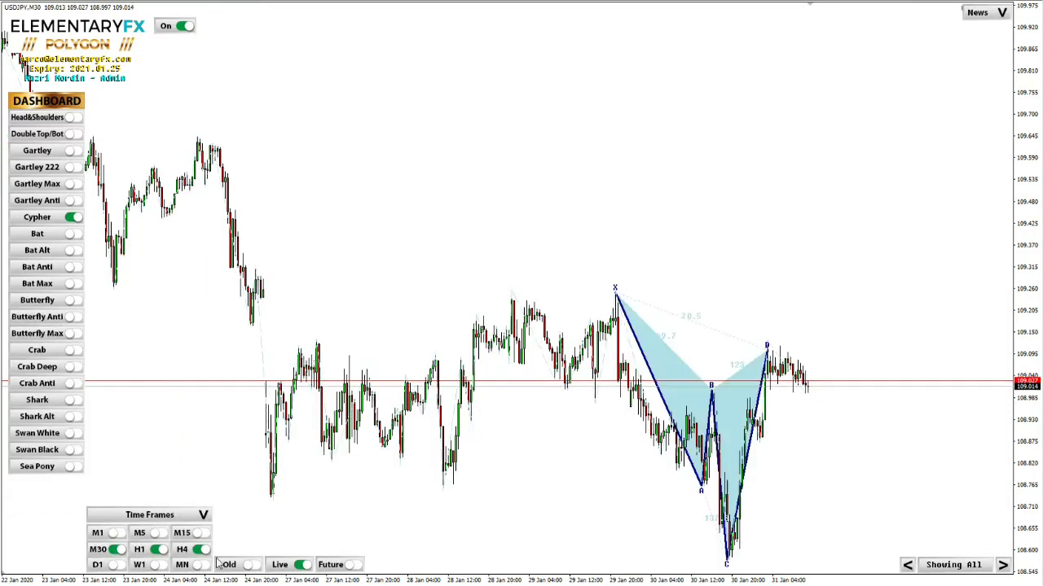
pyautogui.click(202, 516)
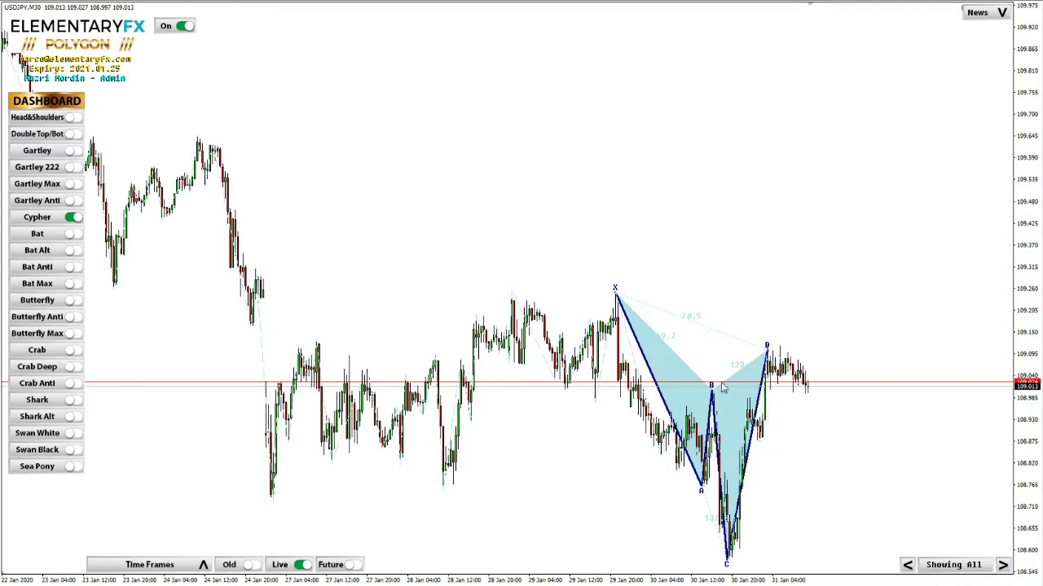
# Step: Show only future Cypher patterns and limit the time frames to M30 by disabling H1 and H4
pyautogui.click(303, 566)
pyautogui.click(355, 565)
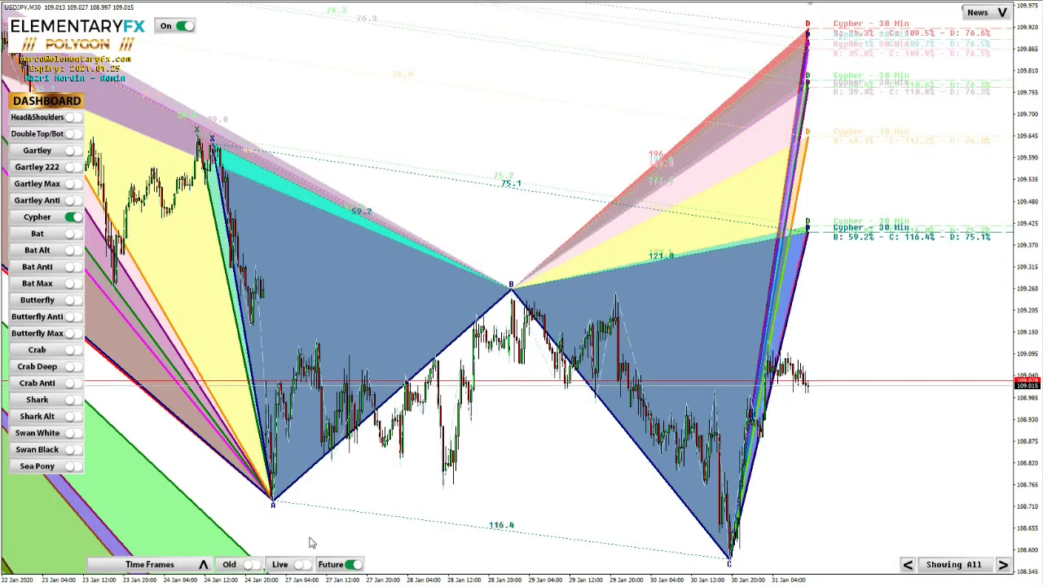
pyautogui.click(203, 565)
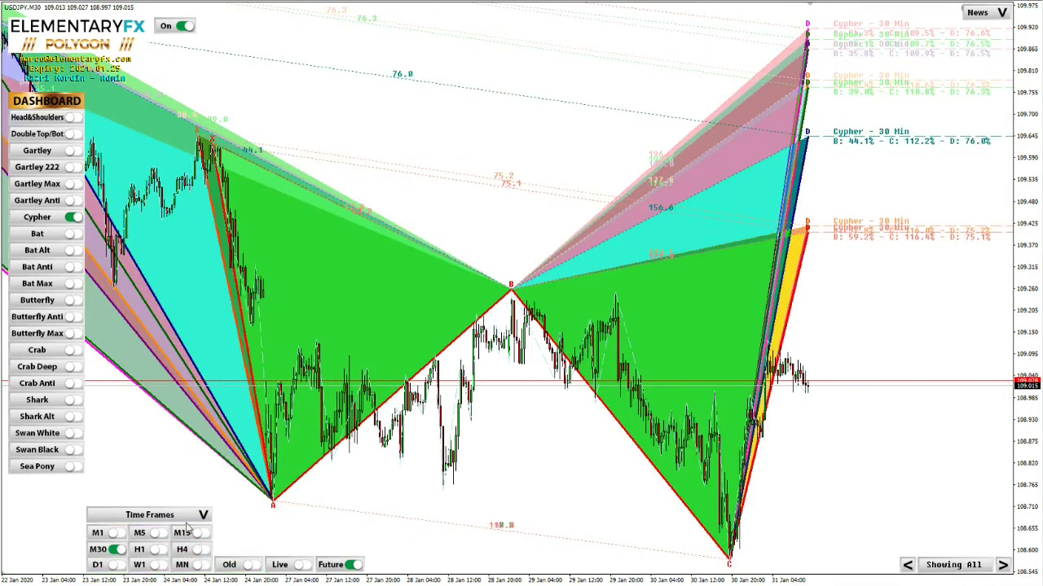
pyautogui.click(187, 518)
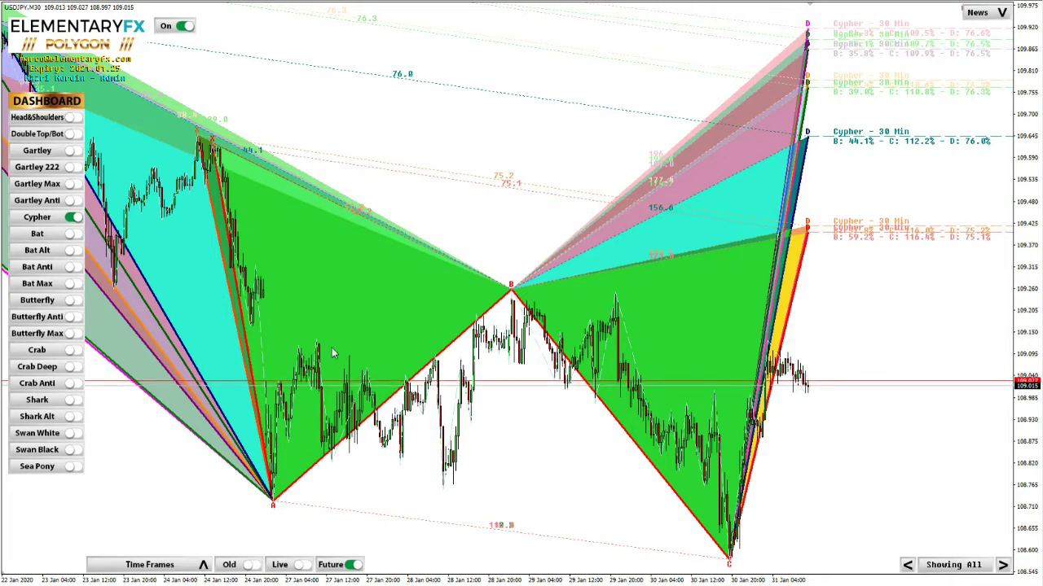
# Step: Measure with the crosshair from the latest candles up to the projected D point of the lowest future Cypher pattern
pyautogui.middleClick(799, 346)
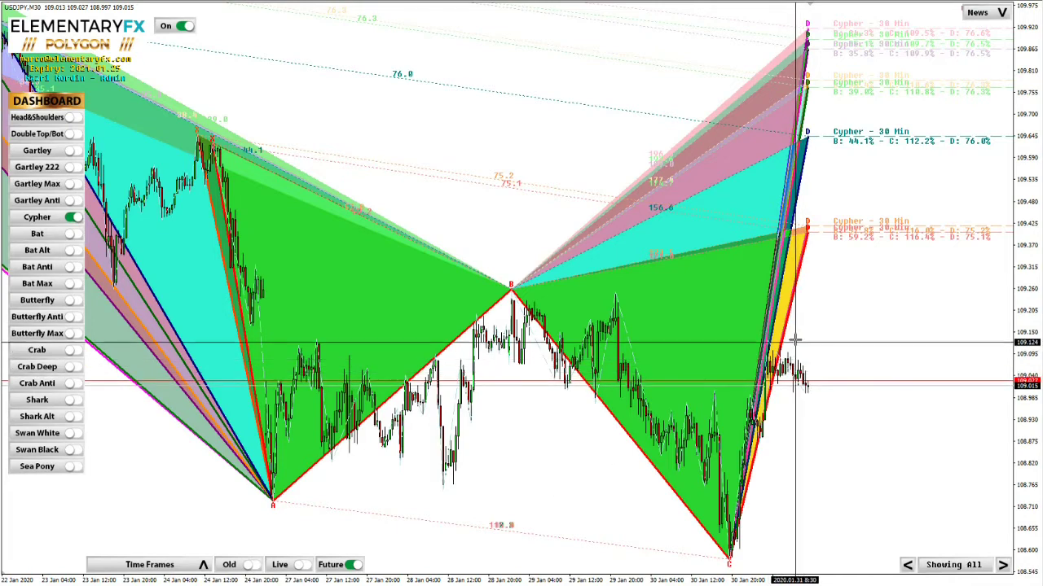
pyautogui.moveTo(788, 365); pyautogui.dragTo(815, 232)
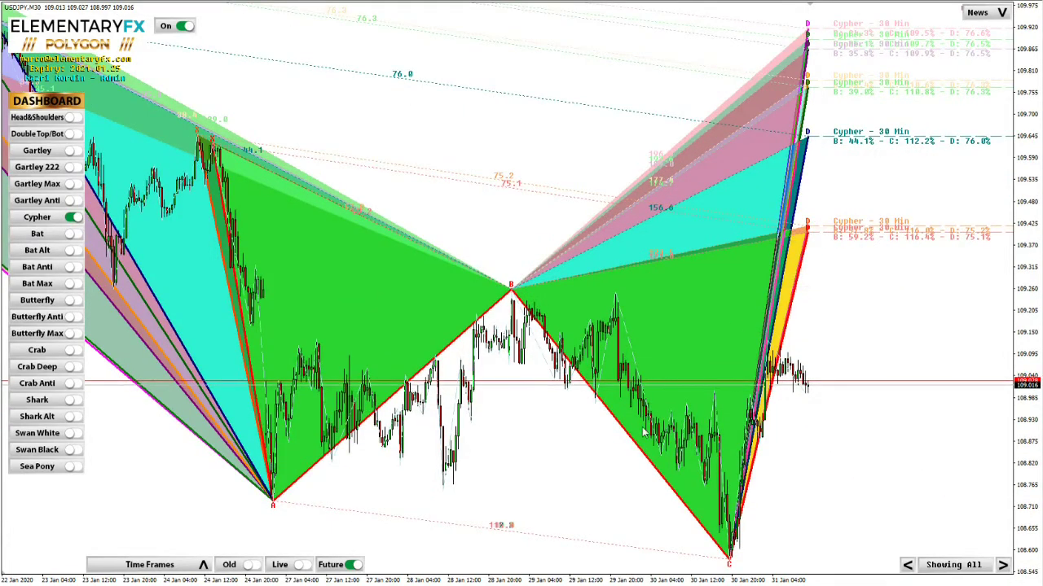
# Step: Step through the future Cypher patterns one at a time to examine their targets and stops, and return to showing all
pyautogui.click(908, 565)
pyautogui.click(907, 565)
pyautogui.click(907, 565)
pyautogui.click(907, 566)
pyautogui.click(907, 565)
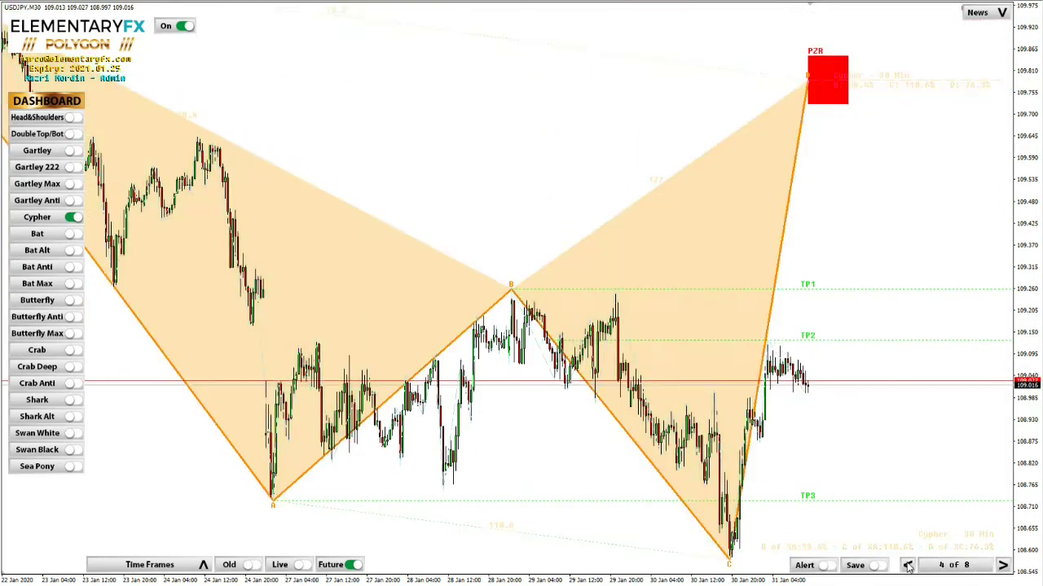
pyautogui.click(907, 566)
pyautogui.click(907, 566)
pyautogui.click(907, 565)
pyautogui.click(907, 565)
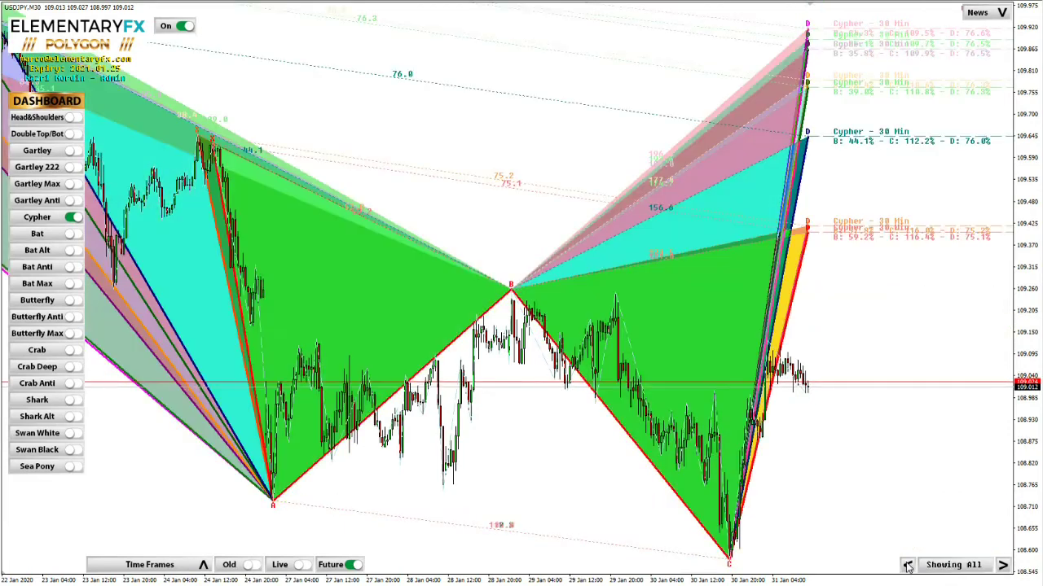
pyautogui.click(908, 565)
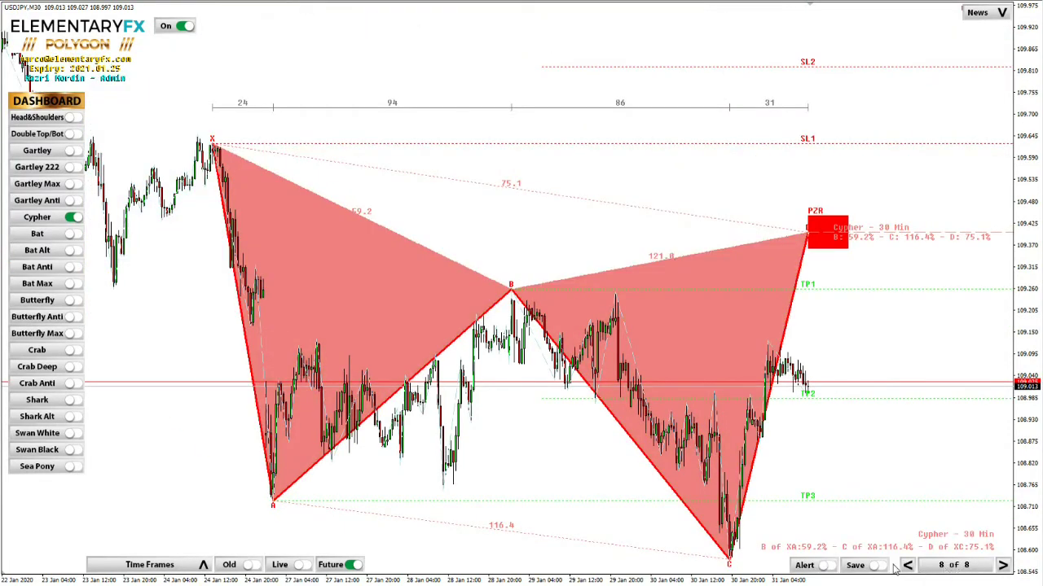
pyautogui.click(908, 569)
pyautogui.click(933, 568)
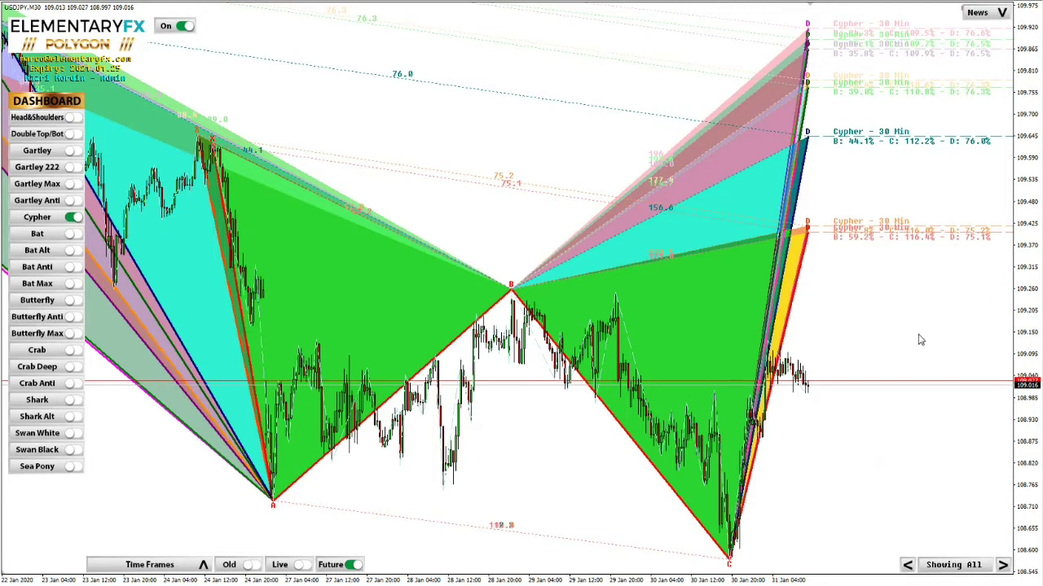
# Step: Isolate future Cypher pattern 8 of 8 on the chart with its PZR zone, stop-loss and take-profit levels
pyautogui.moveTo(1023, 226); pyautogui.dragTo(1033, 301)
pyautogui.moveTo(610, 345); pyautogui.dragTo(904, 367)
pyautogui.moveTo(251, 325)
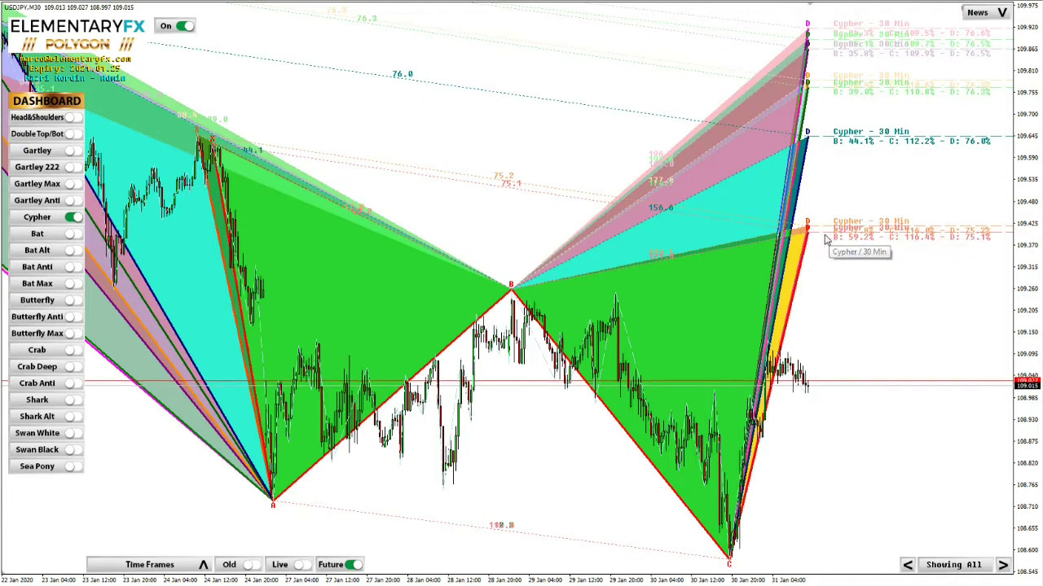
pyautogui.click(905, 565)
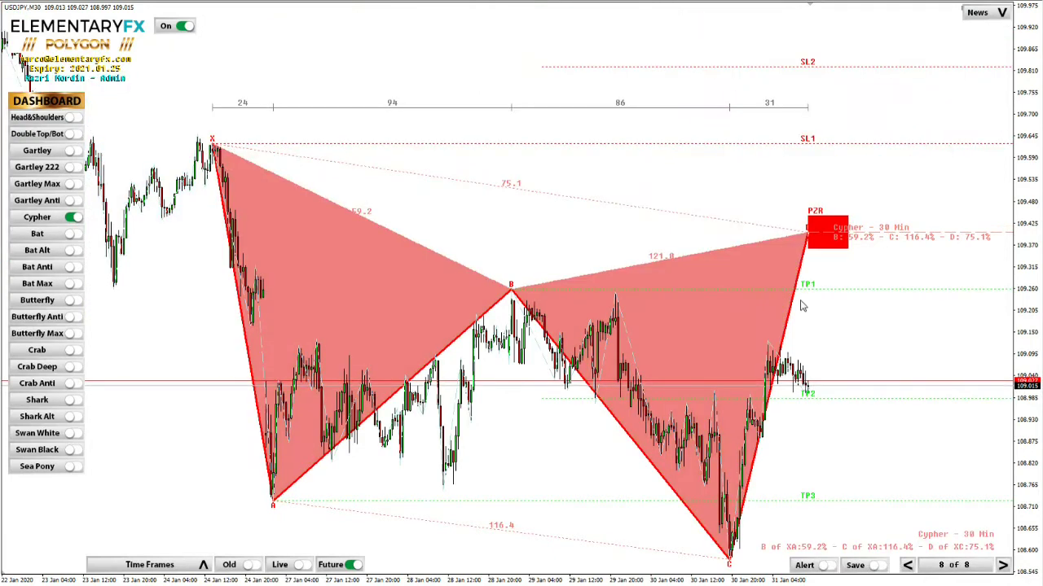
# Step: Return to showing all Cypher patterns and enable the old and live patterns alongside the future ones
pyautogui.click(961, 566)
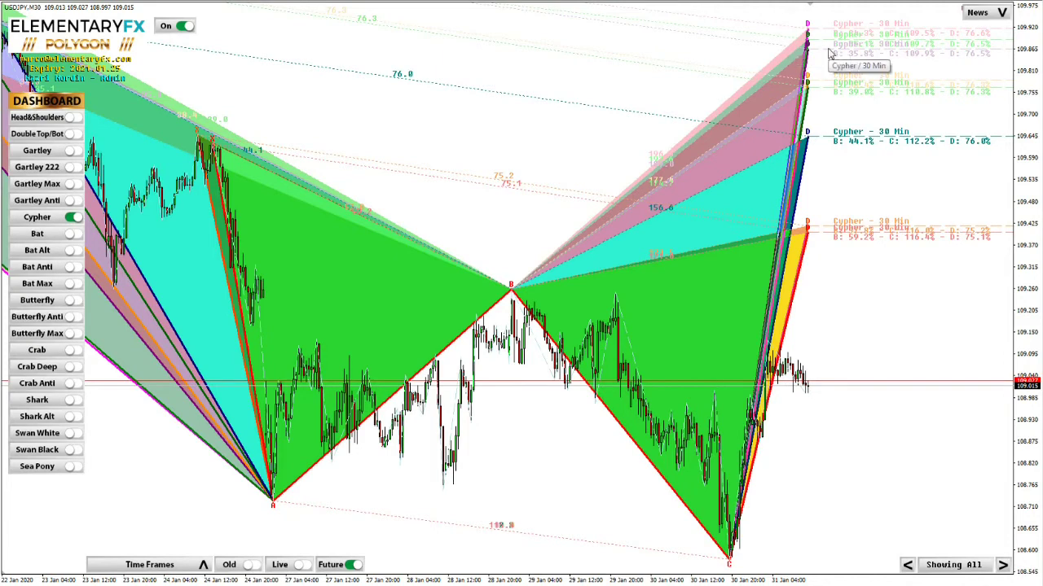
pyautogui.click(352, 564)
pyautogui.click(252, 566)
pyautogui.click(298, 567)
pyautogui.click(358, 567)
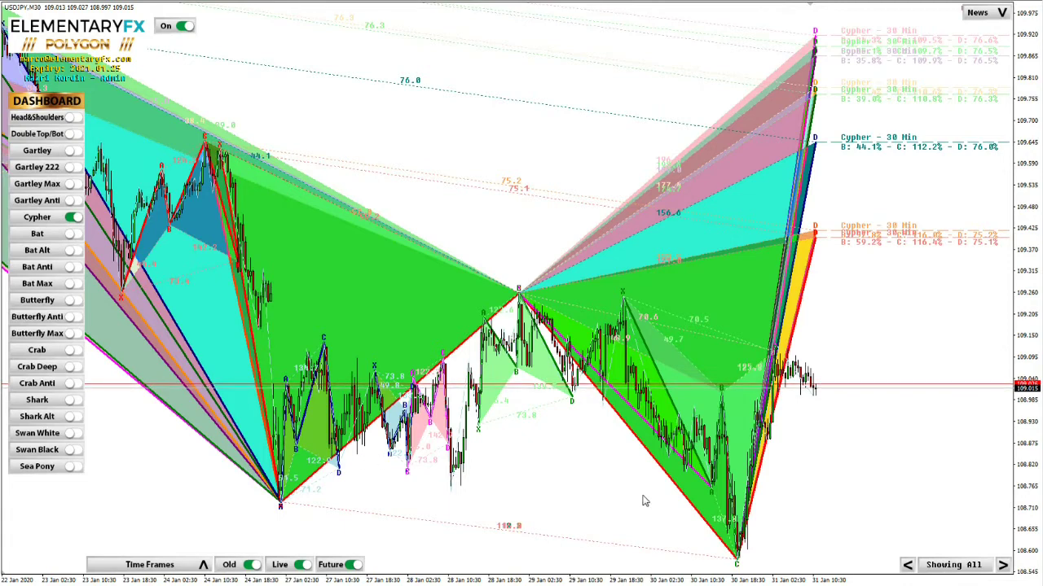
# Step: Isolate Cypher pattern 22 of 22 and measure with the crosshair from its PZR zone
pyautogui.click(907, 566)
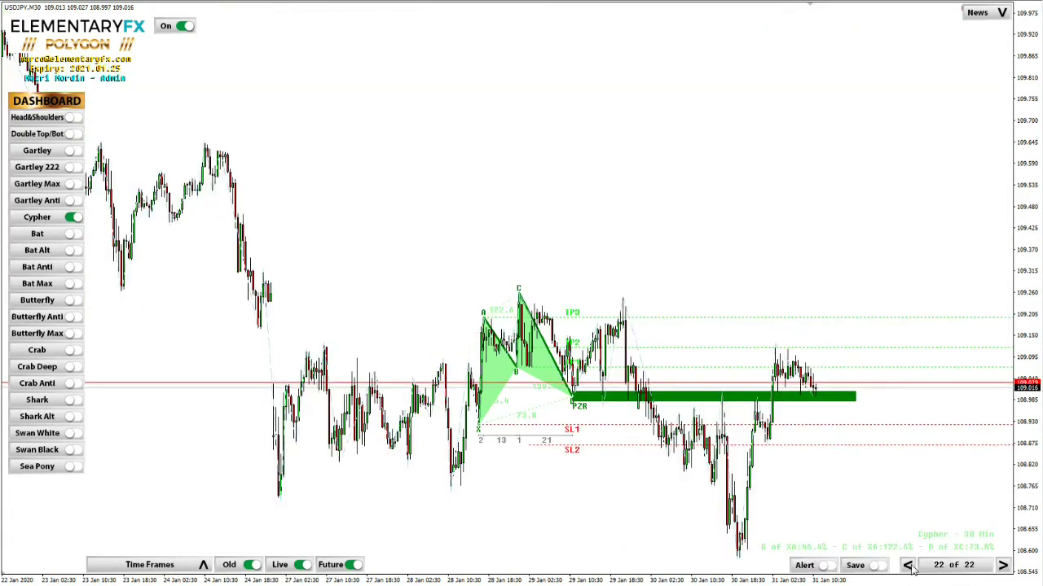
pyautogui.middleClick(577, 404)
pyautogui.moveTo(577, 404); pyautogui.dragTo(868, 521)
# Step: Isolate Cypher pattern 21 of 22 and measure the price rise from its completion point with the crosshair
pyautogui.click(907, 563)
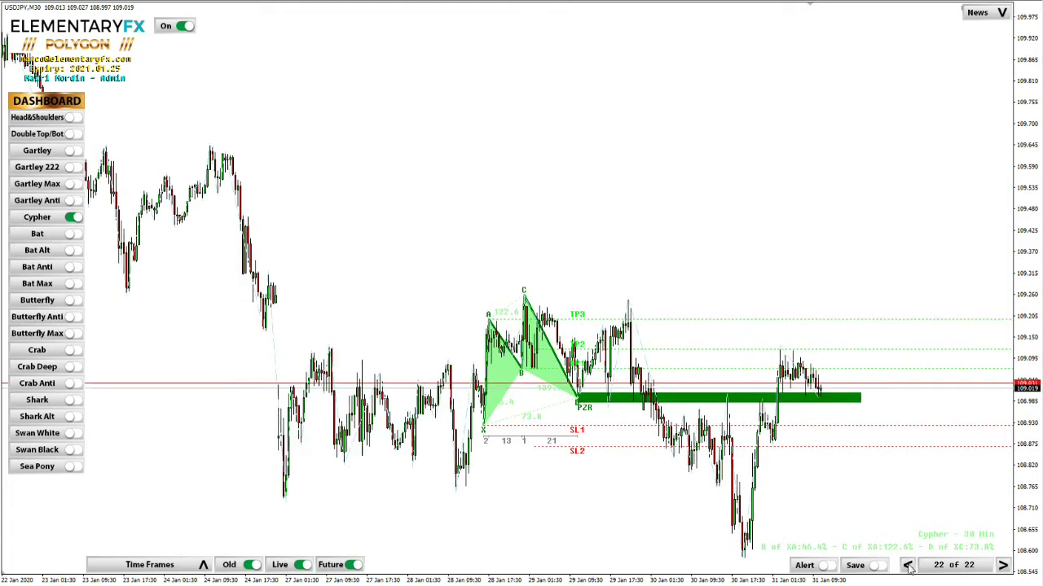
pyautogui.click(906, 565)
pyautogui.middleClick(461, 448)
pyautogui.moveTo(461, 448); pyautogui.dragTo(531, 329)
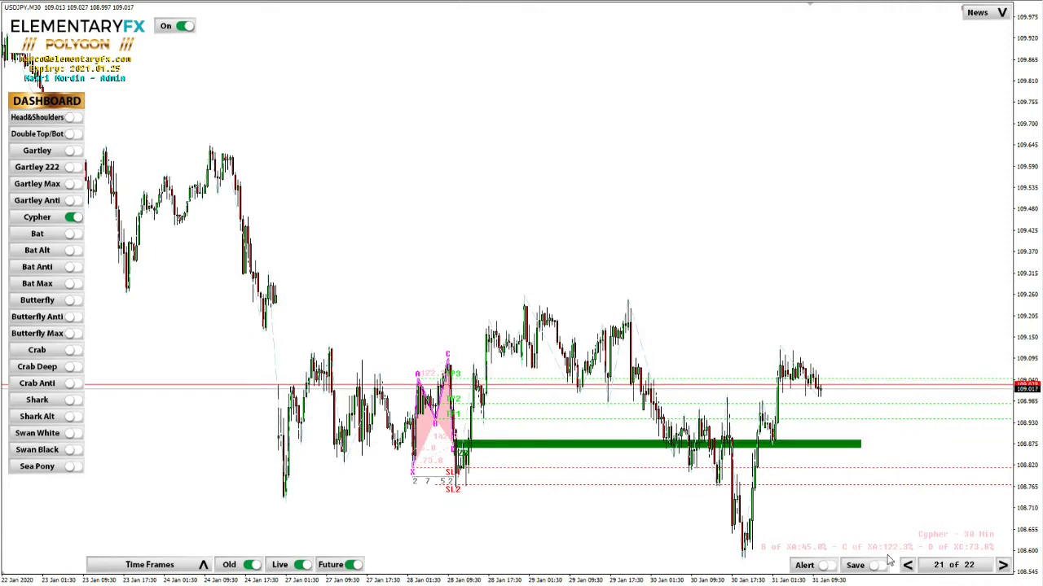
# Step: Isolate Cypher pattern 20 of 22 and examine the price action around its PZR zone with the crosshair
pyautogui.click(907, 564)
pyautogui.middleClick(348, 475)
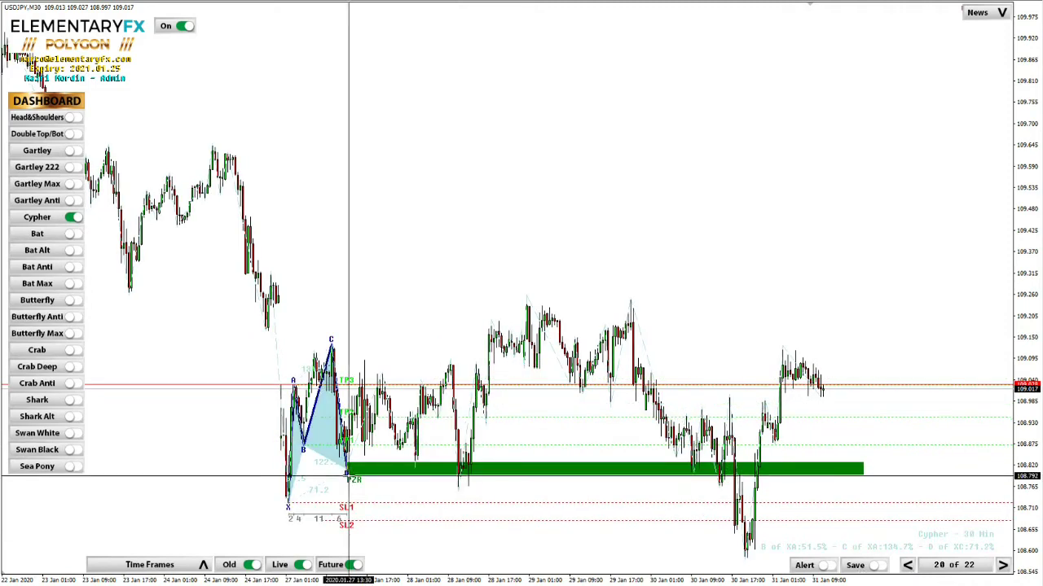
pyautogui.moveTo(401, 521); pyautogui.dragTo(385, 522)
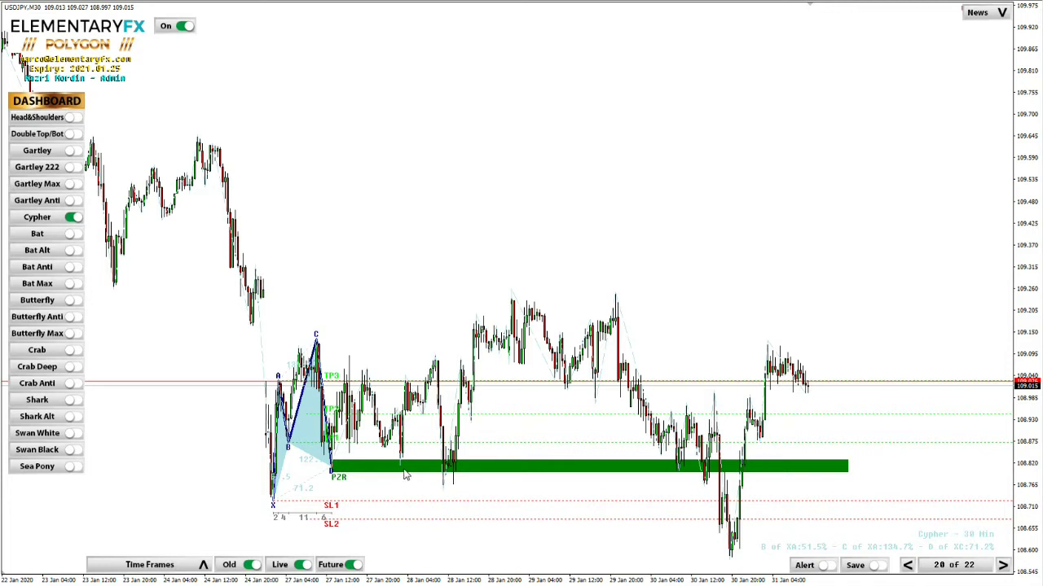
# Step: Hide the Cypher patterns and switch the chart to GBPJPY
pyautogui.click(71, 218)
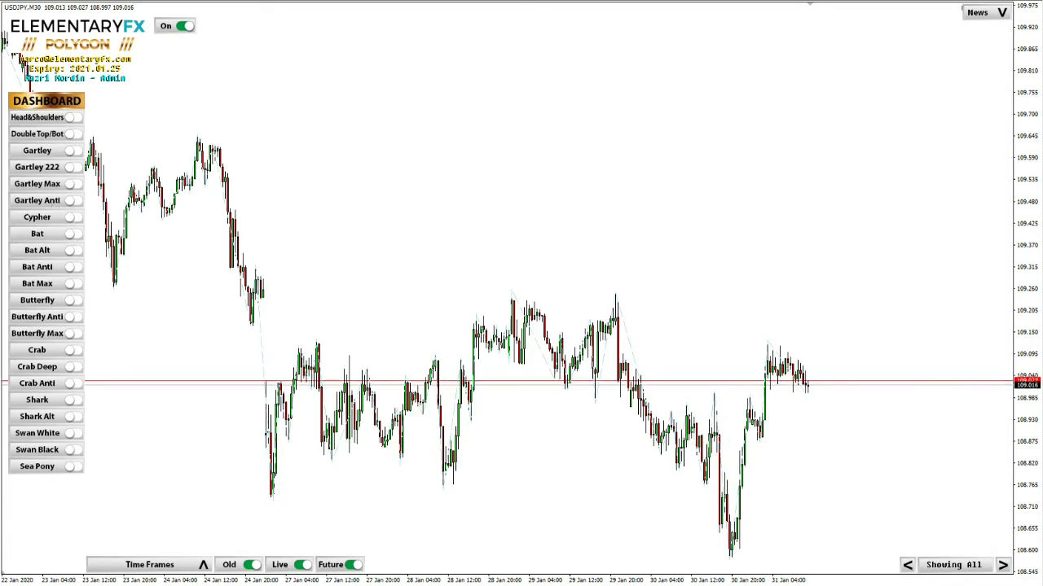
pyautogui.press('Return')
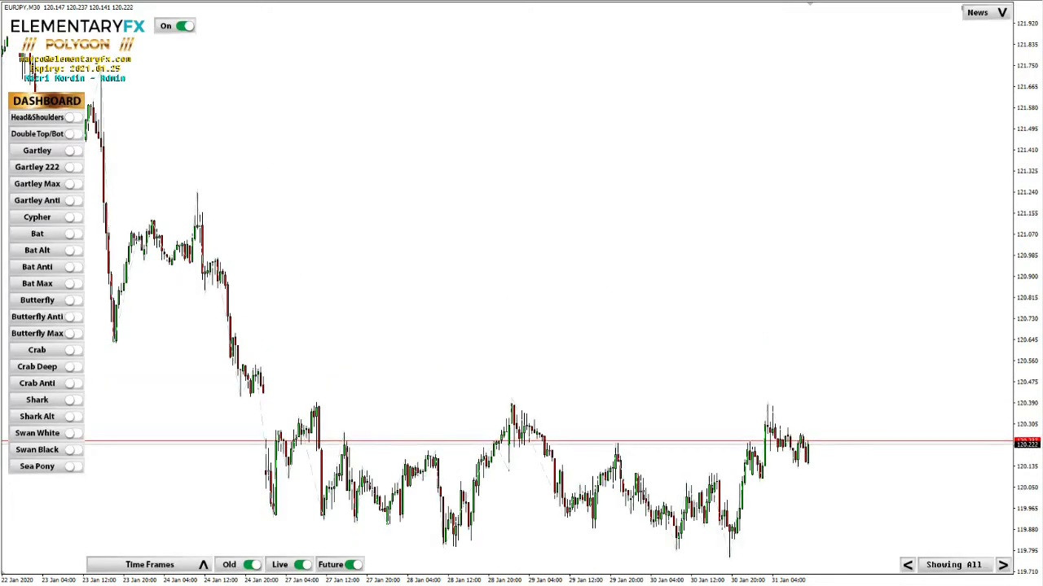
pyautogui.press('Return')
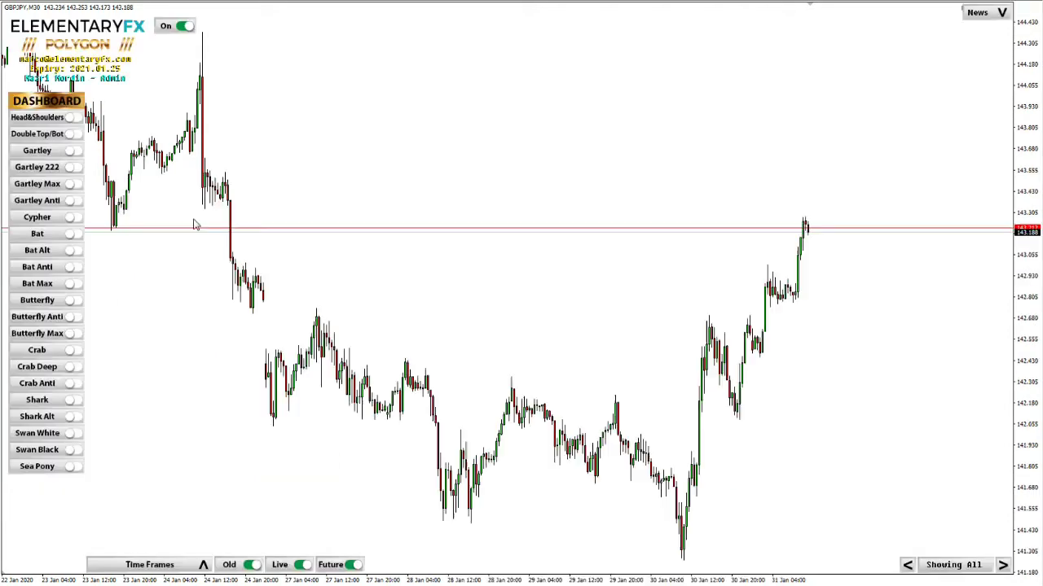
# Step: Show the Gartley patterns on GBPJPY, check the Gartley Anti patterns briefly, and leave only Gartley enabled
pyautogui.click(73, 150)
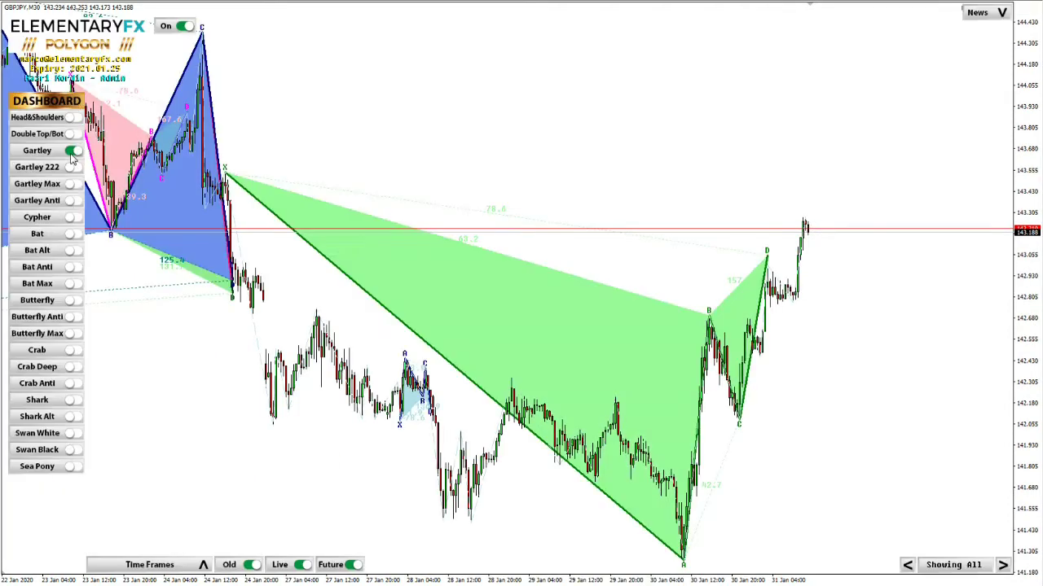
pyautogui.moveTo(307, 198); pyautogui.dragTo(512, 209)
pyautogui.press('End')
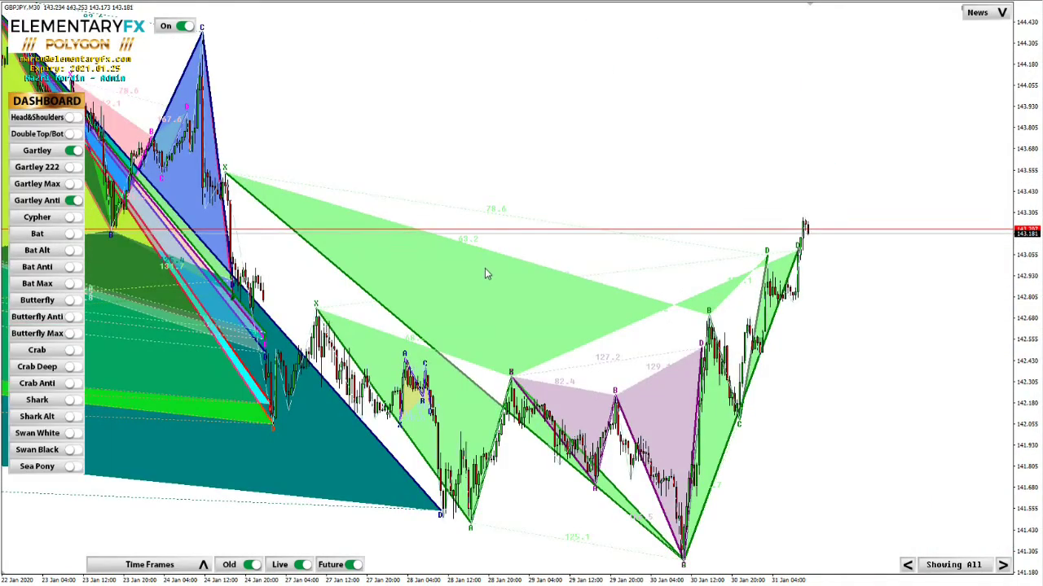
pyautogui.click(74, 200)
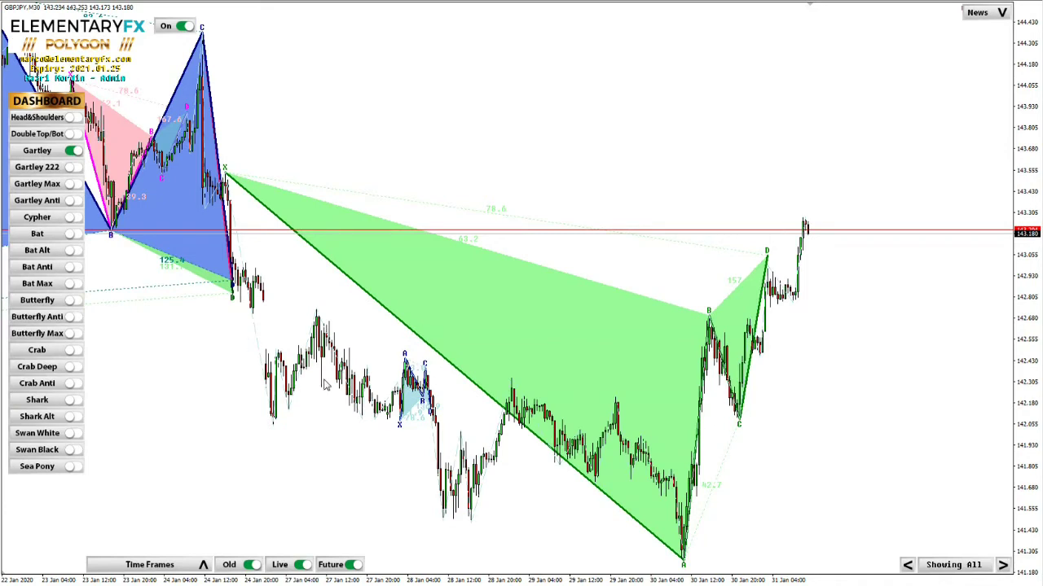
# Step: Use the crosshair to examine the price reactions at the D points of the recent and earlier Gartley patterns
pyautogui.middleClick(746, 298)
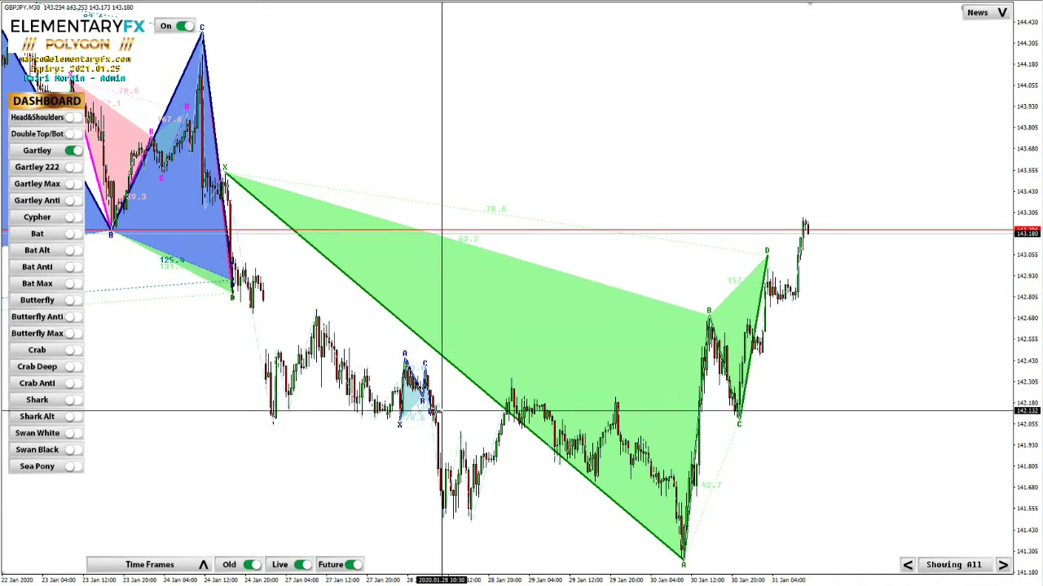
pyautogui.middleClick(231, 318)
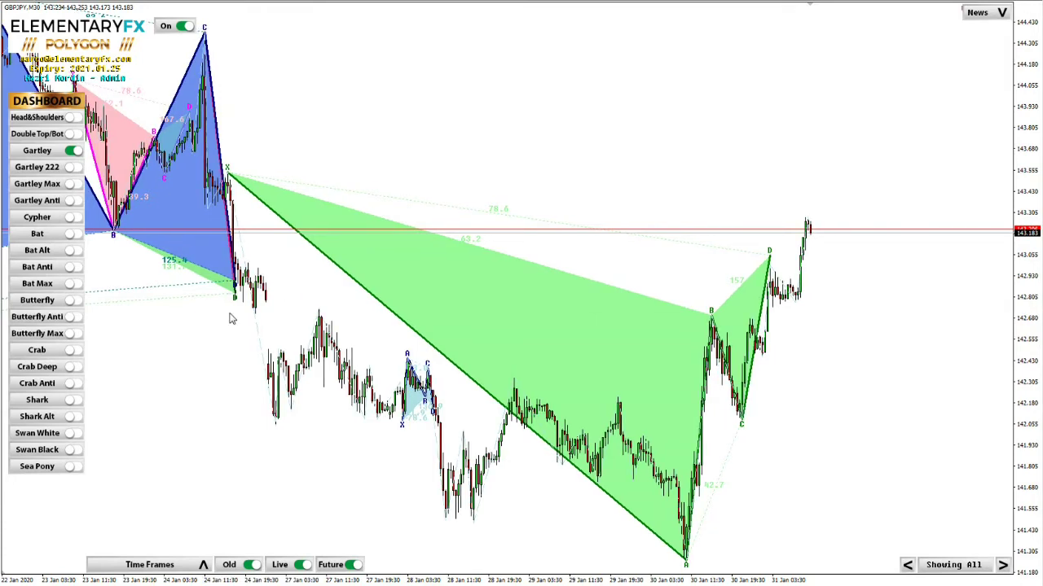
pyautogui.scroll(6, 230, 317)
pyautogui.middleClick(518, 388)
pyautogui.moveTo(518, 389); pyautogui.dragTo(622, 265)
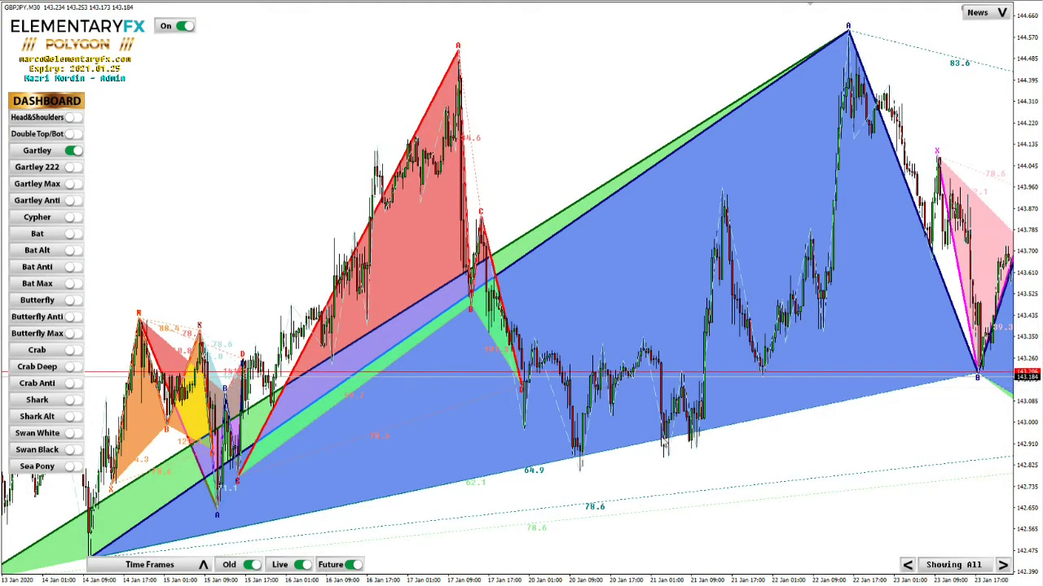
# Step: Step through the individual Gartley patterns to 10 of 11 and measure the rise from its PZR zone to TP3
pyautogui.click(907, 565)
pyautogui.click(908, 565)
pyautogui.click(908, 566)
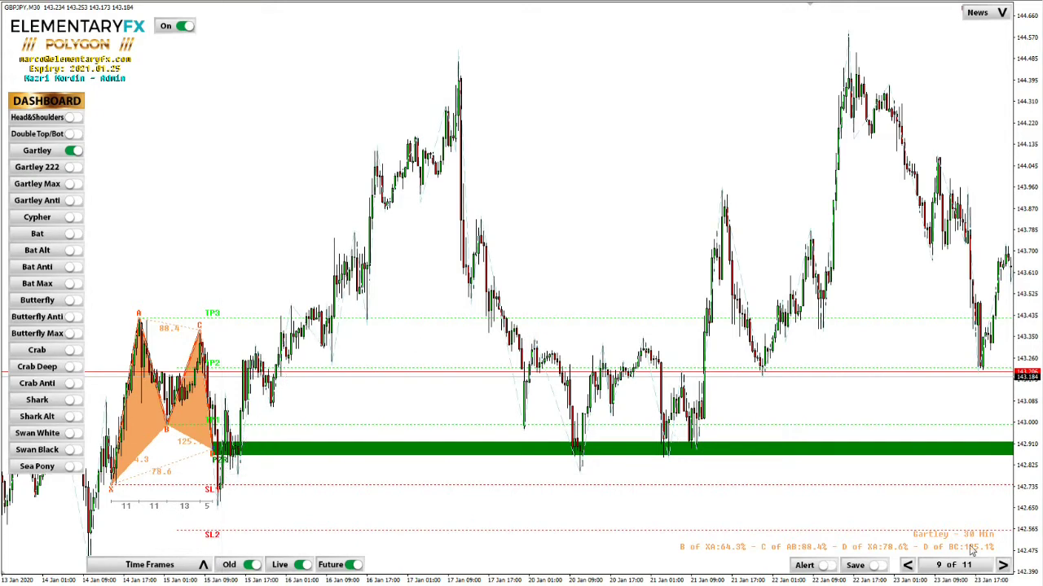
pyautogui.click(1002, 565)
pyautogui.moveTo(628, 442); pyautogui.dragTo(478, 447)
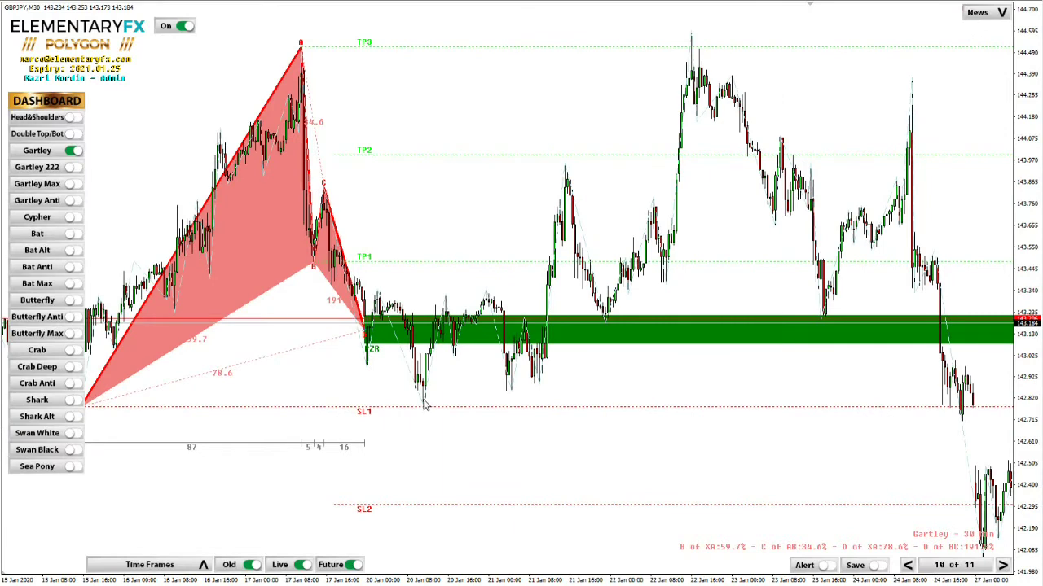
pyautogui.moveTo(510, 378); pyautogui.dragTo(684, 39)
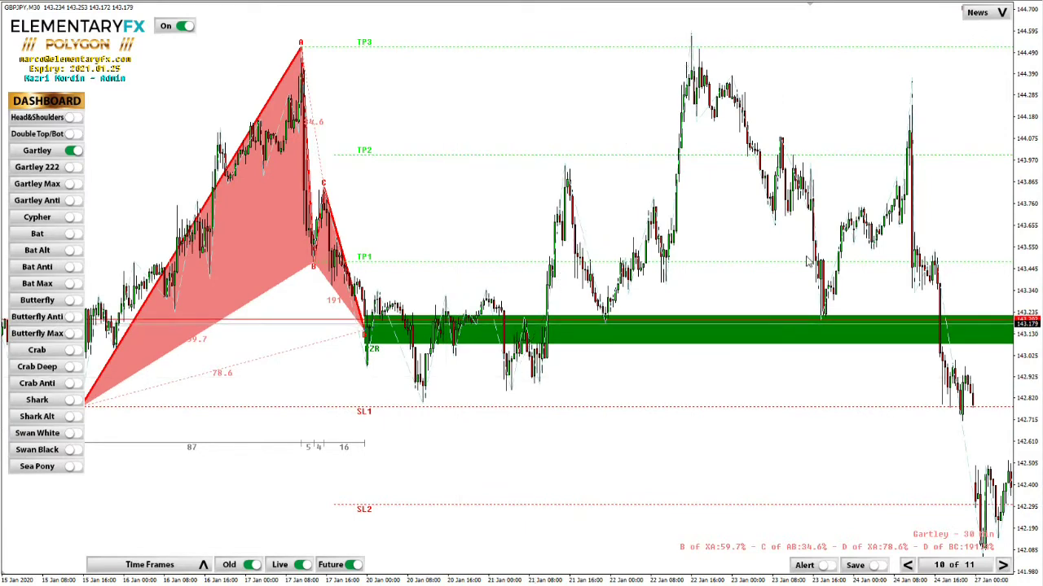
# Step: Return to showing all Gartley patterns and review the older ones on the GBPJPY chart
pyautogui.moveTo(806, 261); pyautogui.dragTo(258, 256)
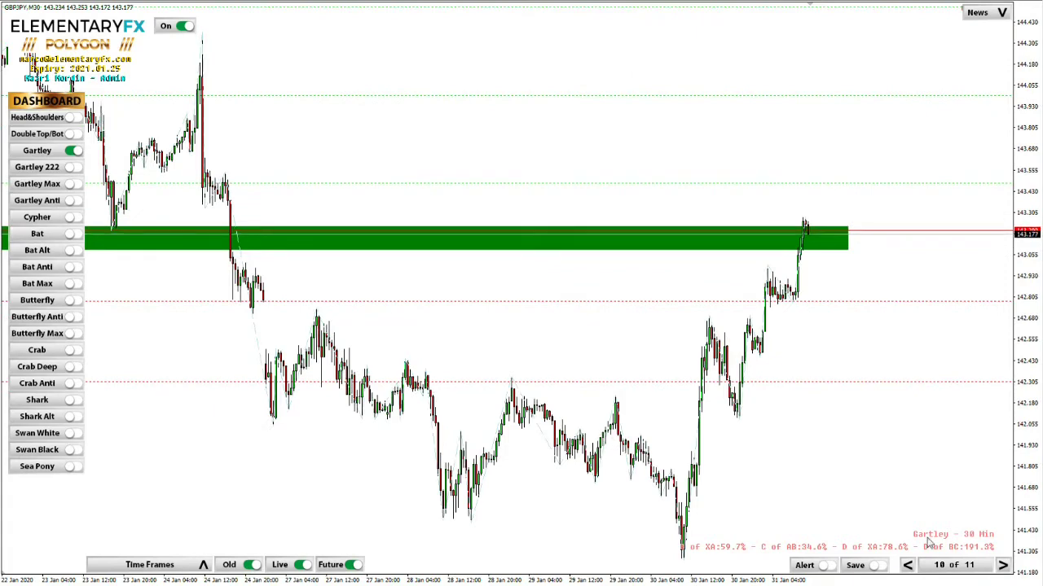
pyautogui.click(970, 567)
pyautogui.scroll(5, 366, 452)
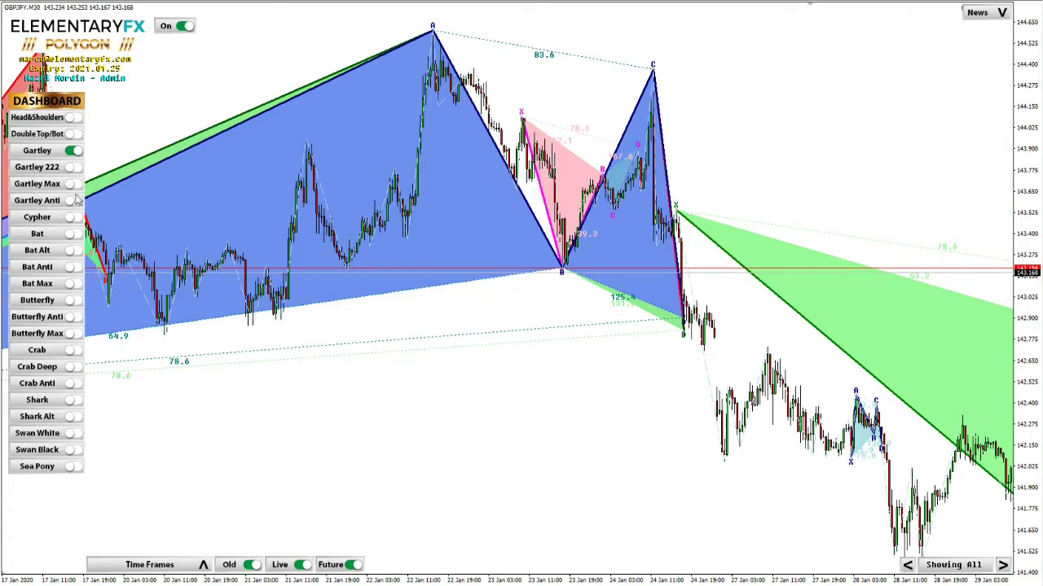
# Step: Hide the Gartley patterns and switch the chart to CADJPY
pyautogui.click(71, 152)
pyautogui.scroll(-5, 603, 351)
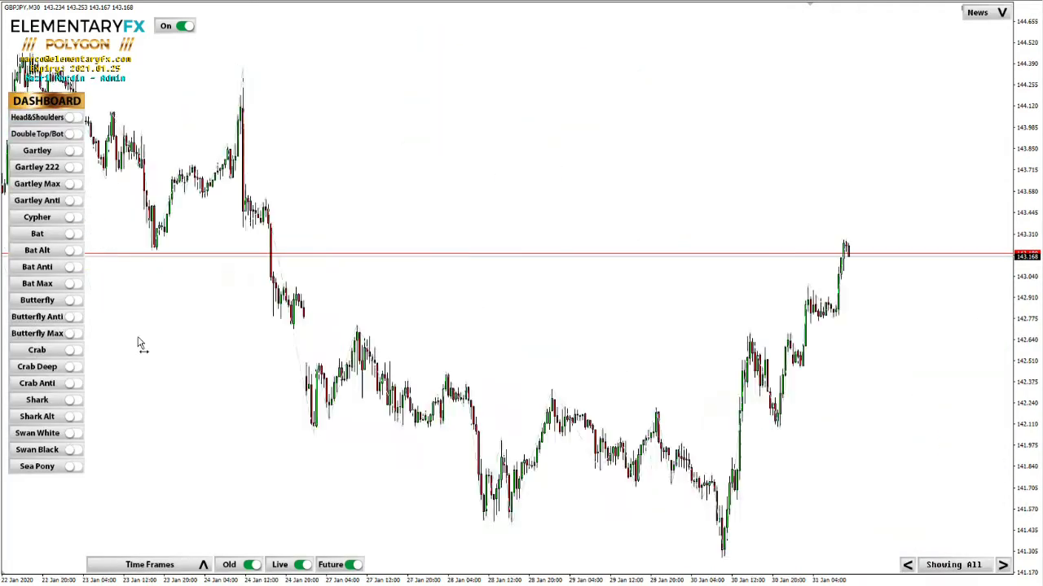
pyautogui.scroll(-2, 139, 342)
pyautogui.press('Down')
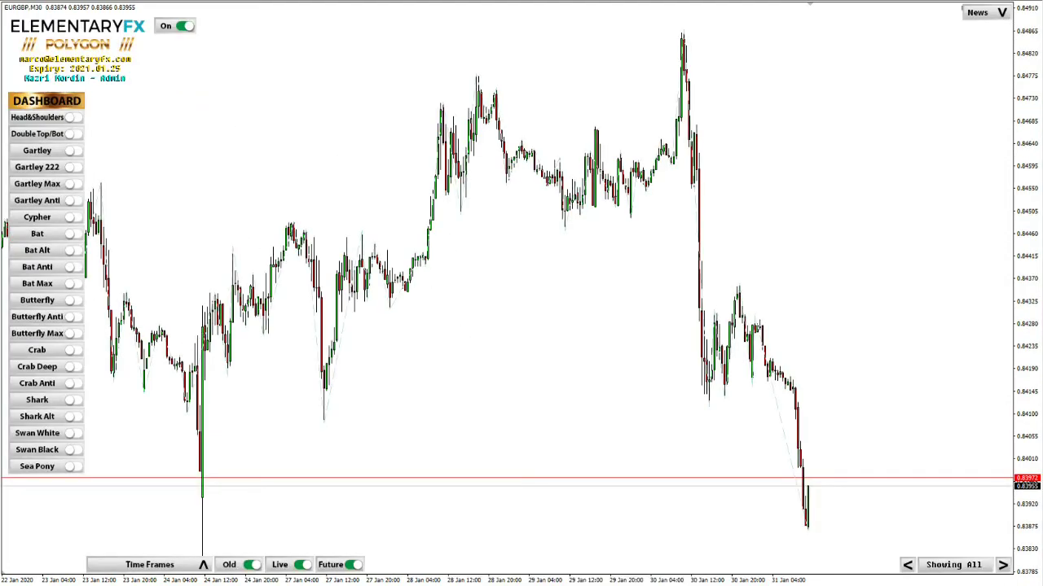
pyautogui.press('Down')
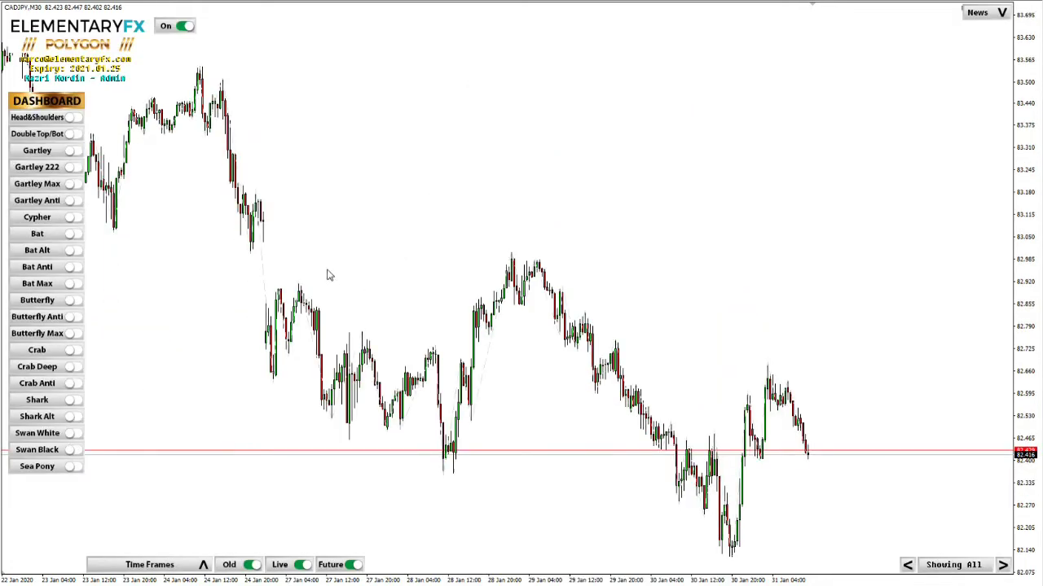
# Step: Compare the Bat, Cypher and Gartley patterns on CADJPY one type at a time and keep only Cypher shown
pyautogui.click(74, 235)
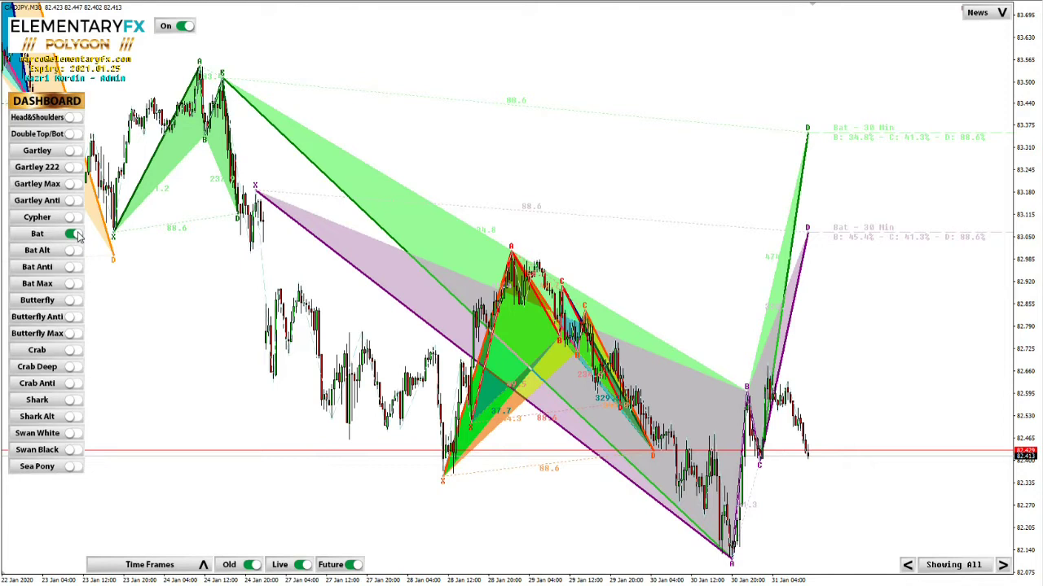
pyautogui.click(73, 234)
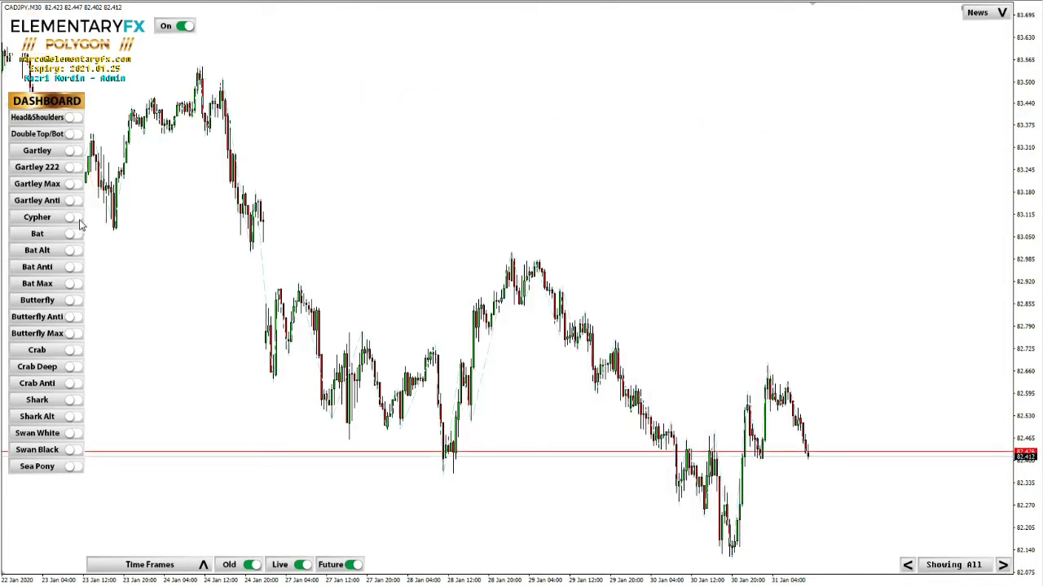
pyautogui.click(75, 220)
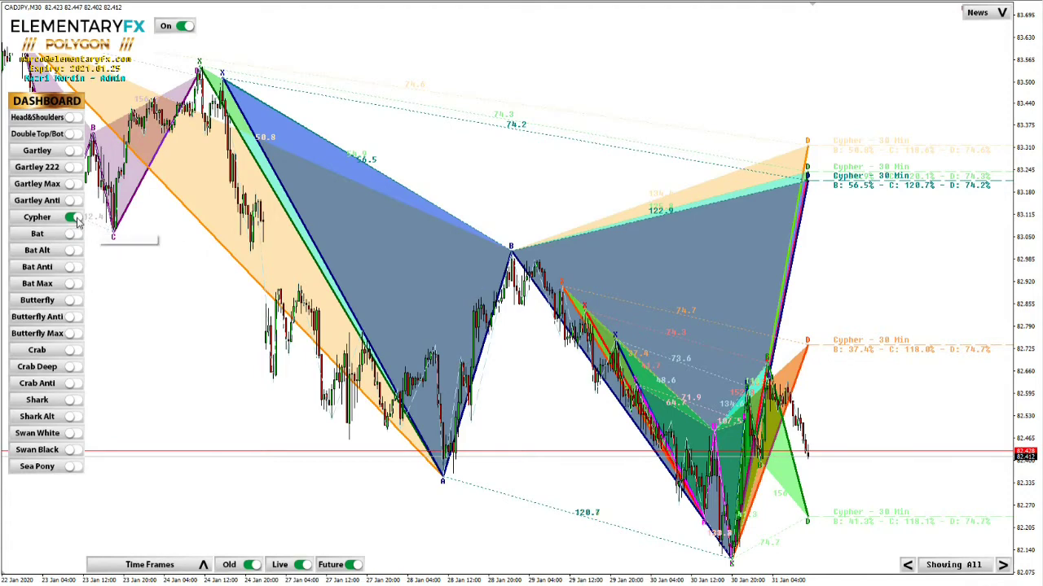
pyautogui.click(73, 218)
pyautogui.click(73, 151)
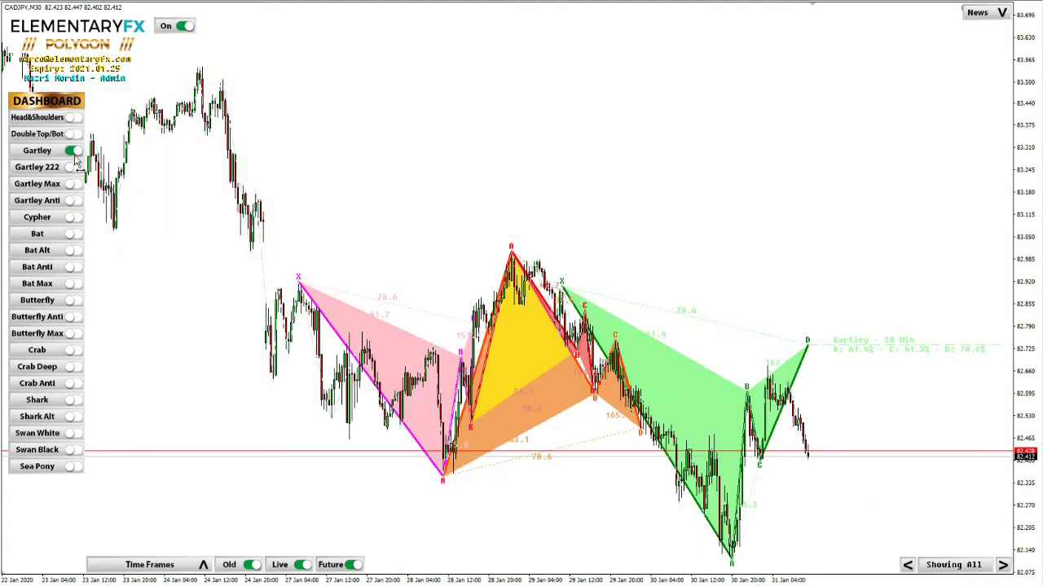
pyautogui.click(73, 151)
pyautogui.click(74, 217)
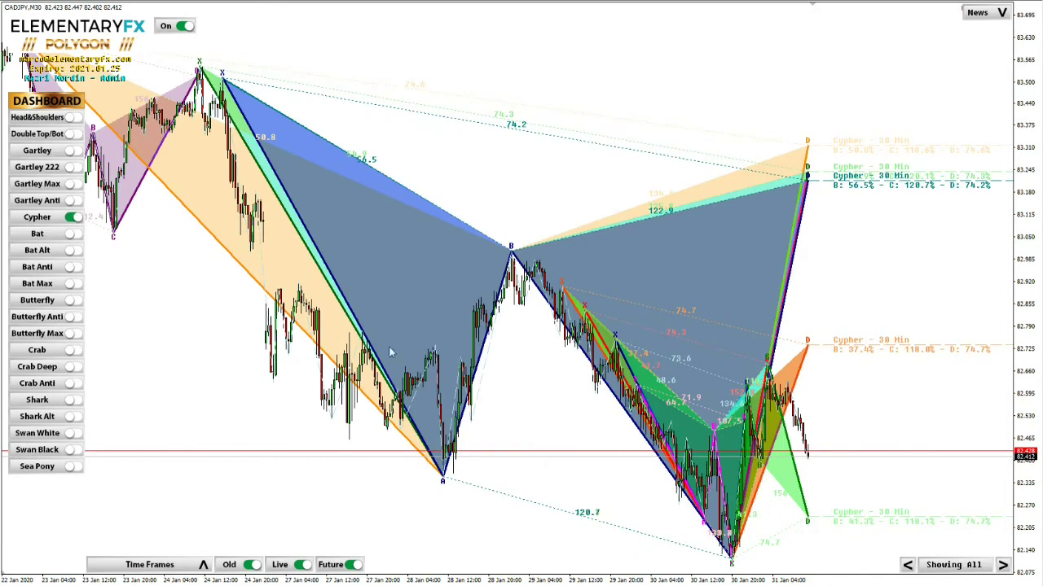
# Step: Overlay the Bat and Crab Anti patterns in turn on the Cypher patterns and hide each of them again
pyautogui.click(73, 233)
pyautogui.click(73, 233)
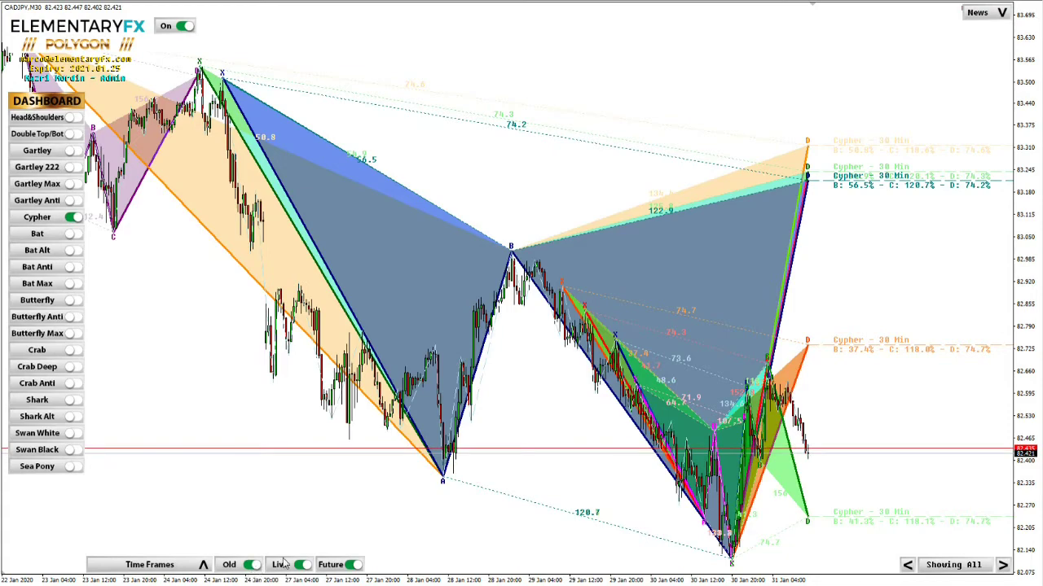
pyautogui.moveTo(274, 401); pyautogui.dragTo(762, 395)
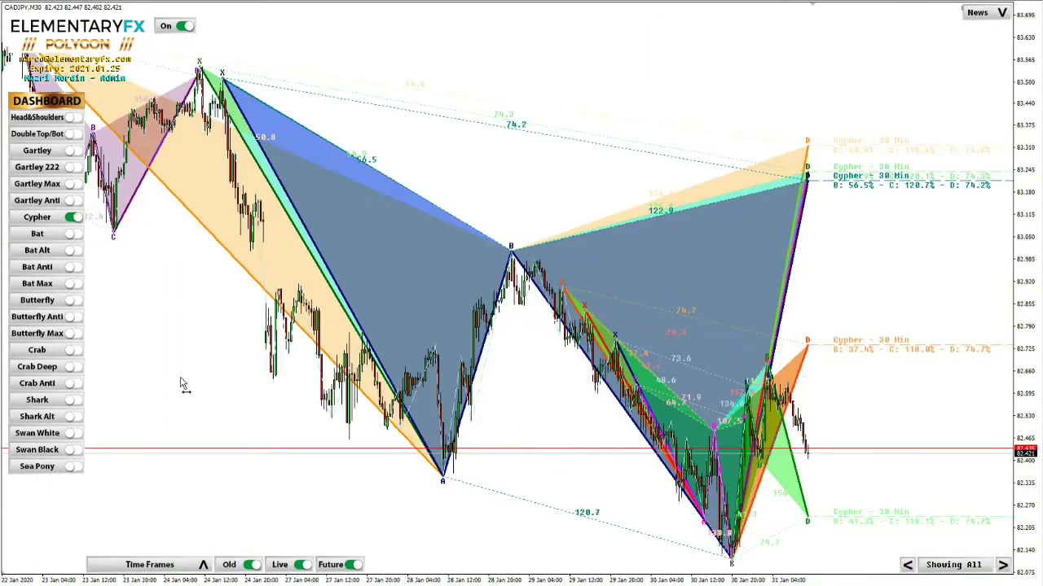
pyautogui.click(74, 382)
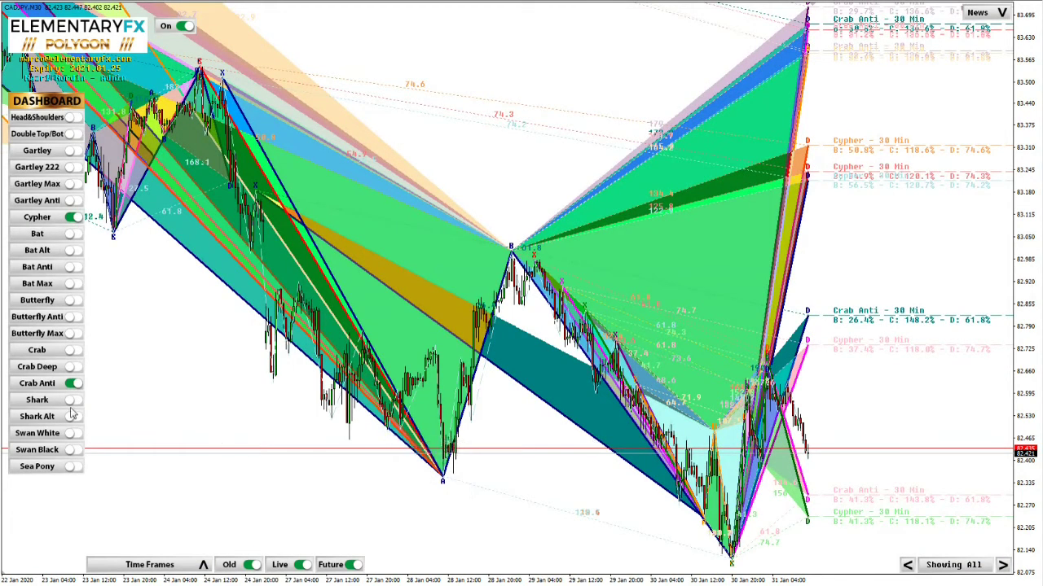
pyautogui.click(74, 383)
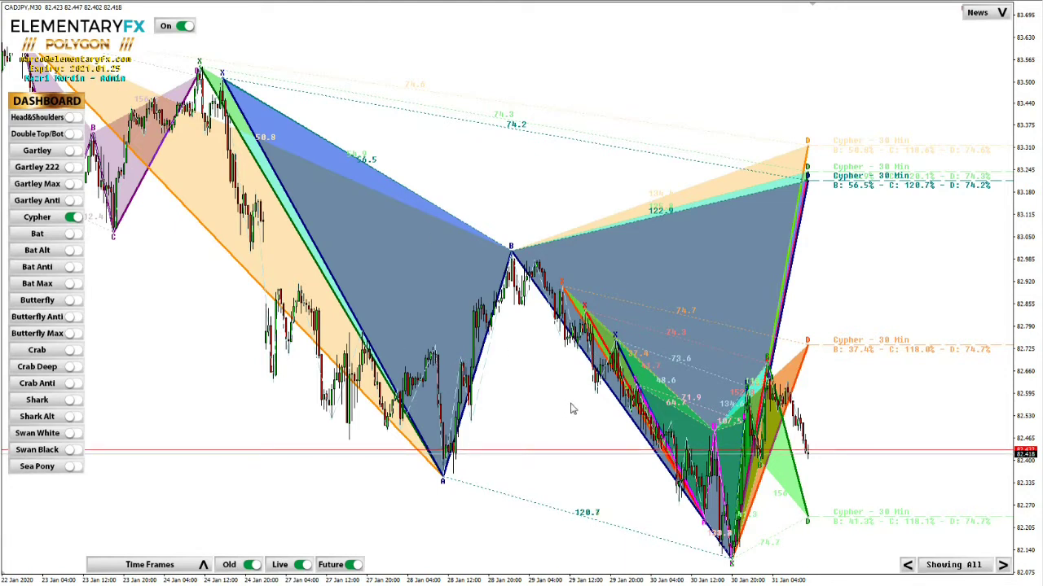
# Step: Isolate Cypher pattern 22 of 22 on CADJPY and enlarge the chart around its PZR zone and take-profit levels
pyautogui.click(908, 566)
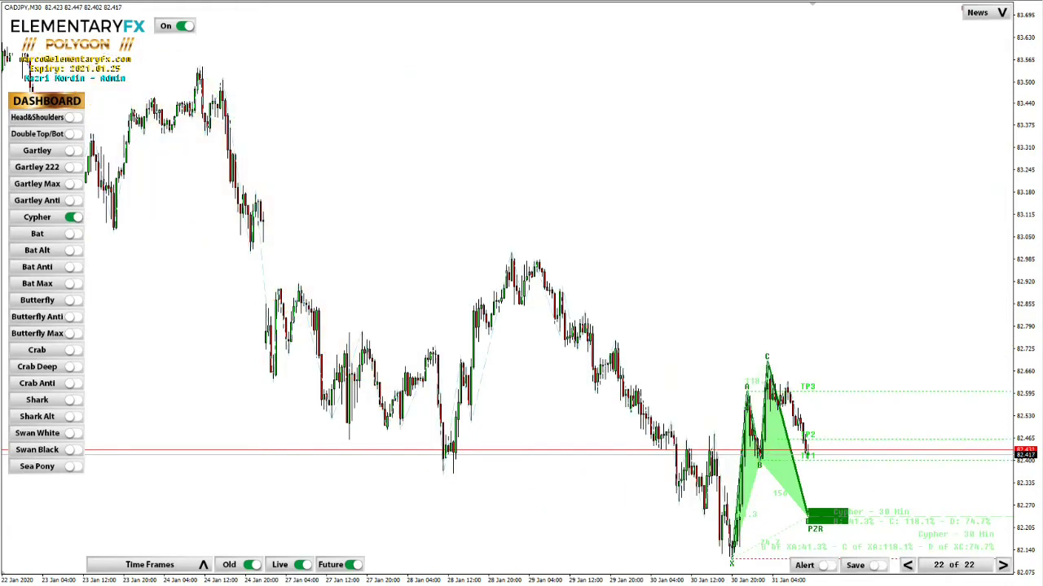
pyautogui.press('+')
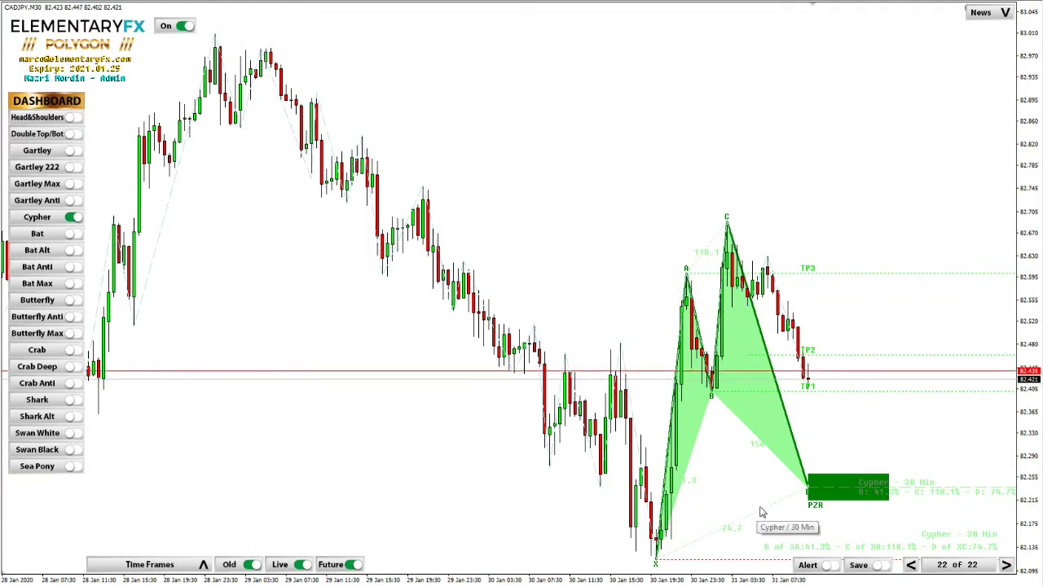
# Step: Measure the distance from the current price to the PZR zone of Cypher pattern 22 on CADJPY
pyautogui.middleClick(807, 379)
pyautogui.moveTo(807, 379); pyautogui.dragTo(832, 497)
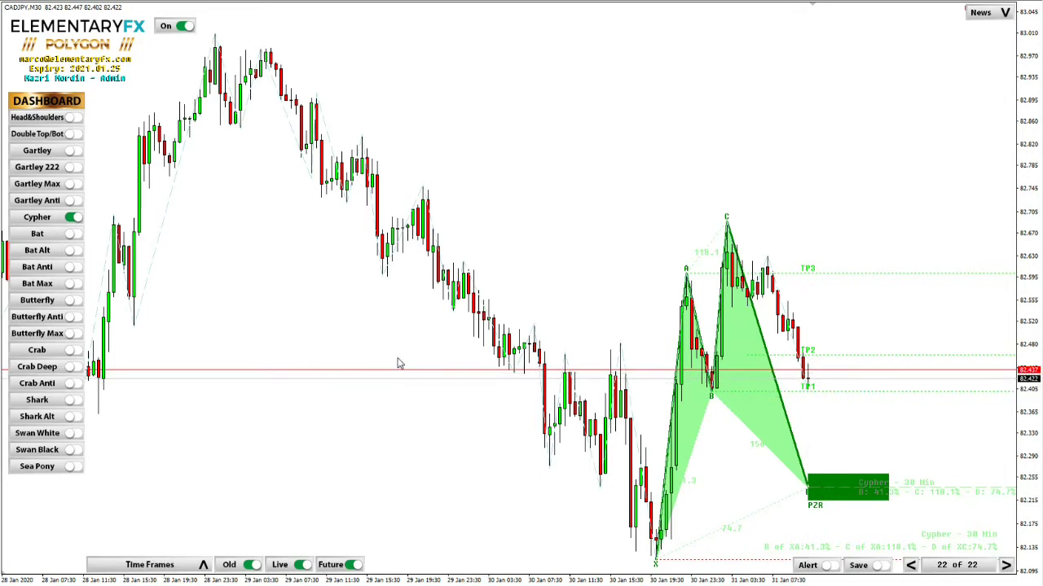
pyautogui.scroll(-3, 268, 9)
pyautogui.press('-')
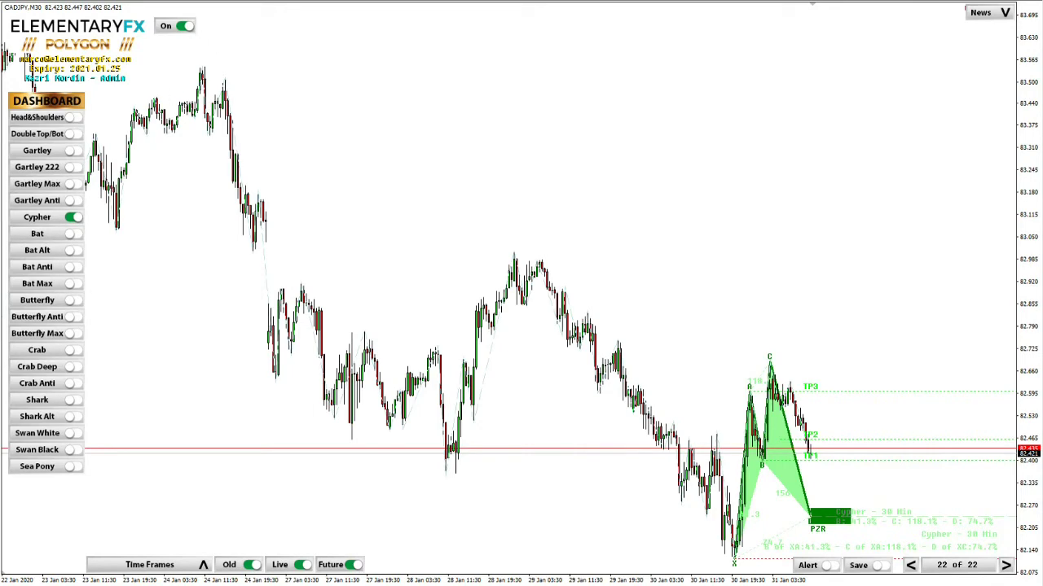
pyautogui.press('+')
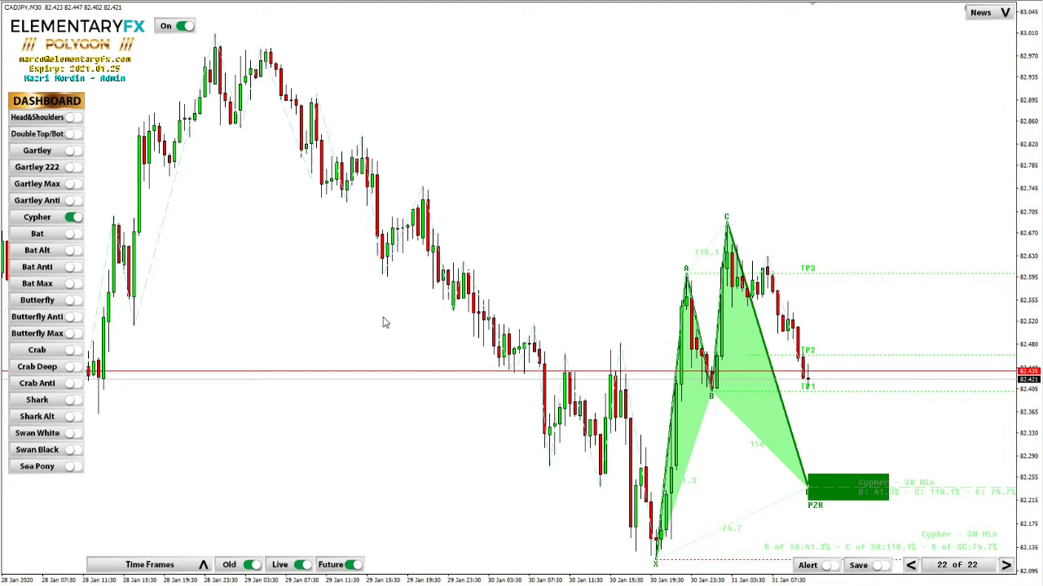
pyautogui.scroll(-1, 98, 130)
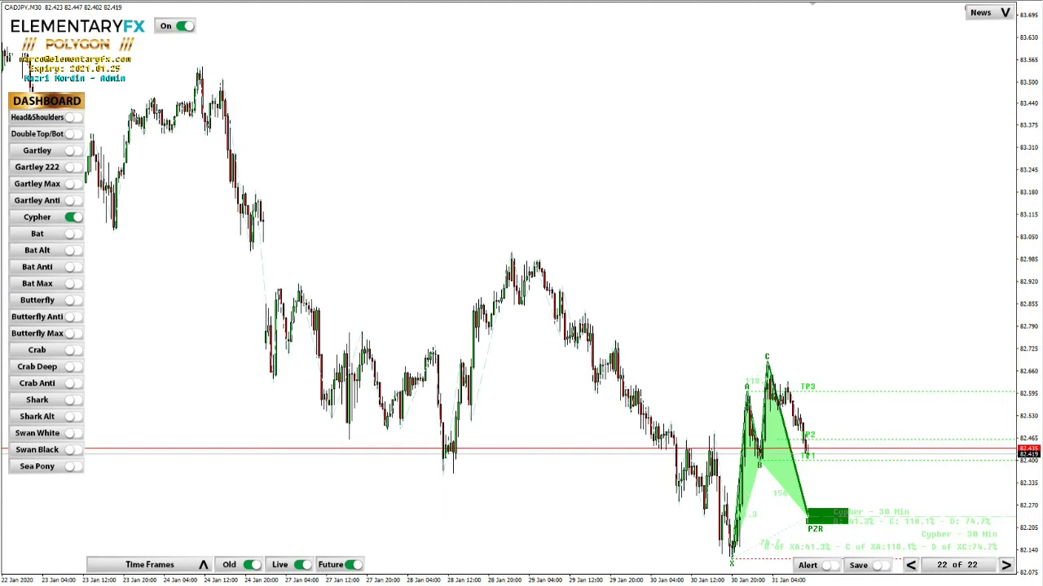
# Step: Step back through the isolated Cypher patterns from 22 to 13 of 22
pyautogui.click(912, 568)
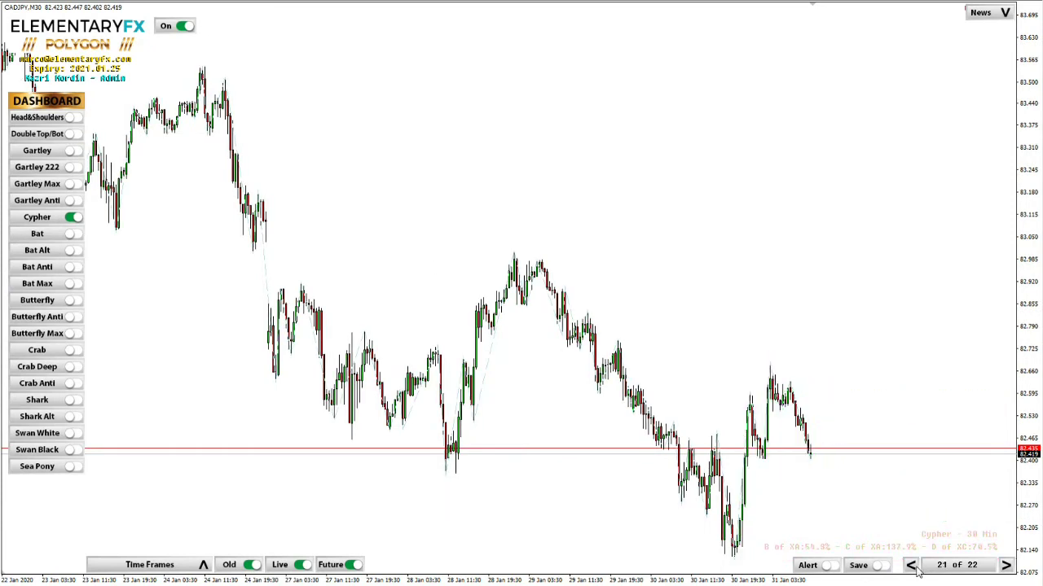
pyautogui.click(912, 568)
pyautogui.click(912, 568)
pyautogui.click(912, 568)
pyautogui.click(912, 568)
pyautogui.click(912, 568)
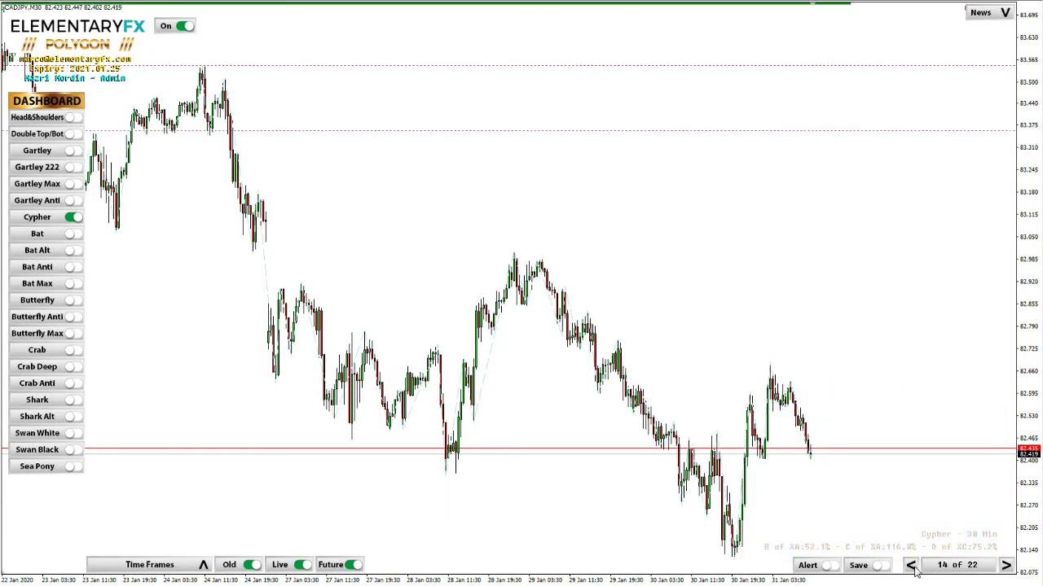
pyautogui.click(912, 568)
pyautogui.click(912, 568)
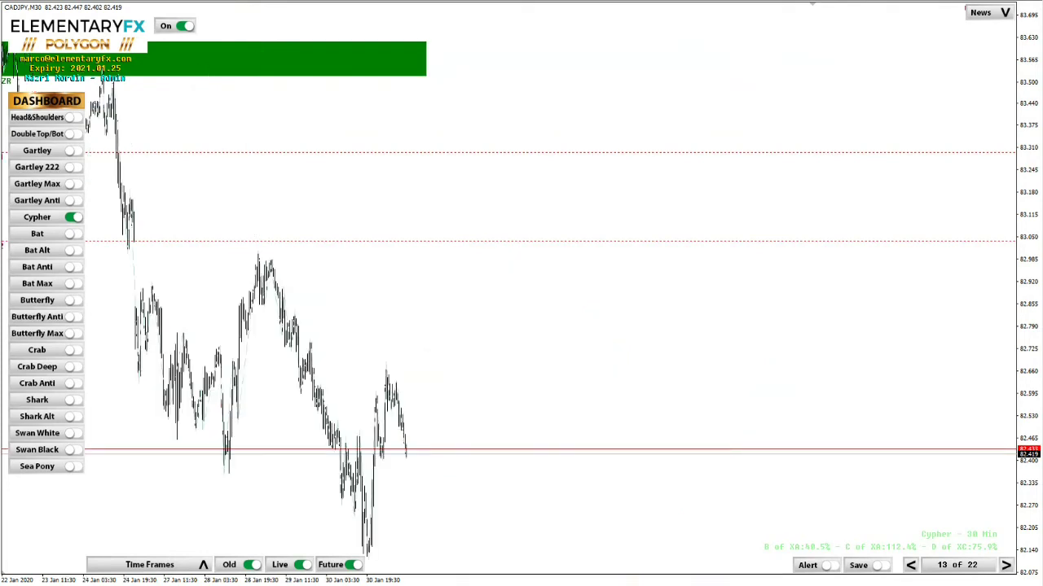
# Step: Overlay the Double Top/Bot patterns on the Cypher patterns, hide them again and return to the latest candles
pyautogui.click(73, 133)
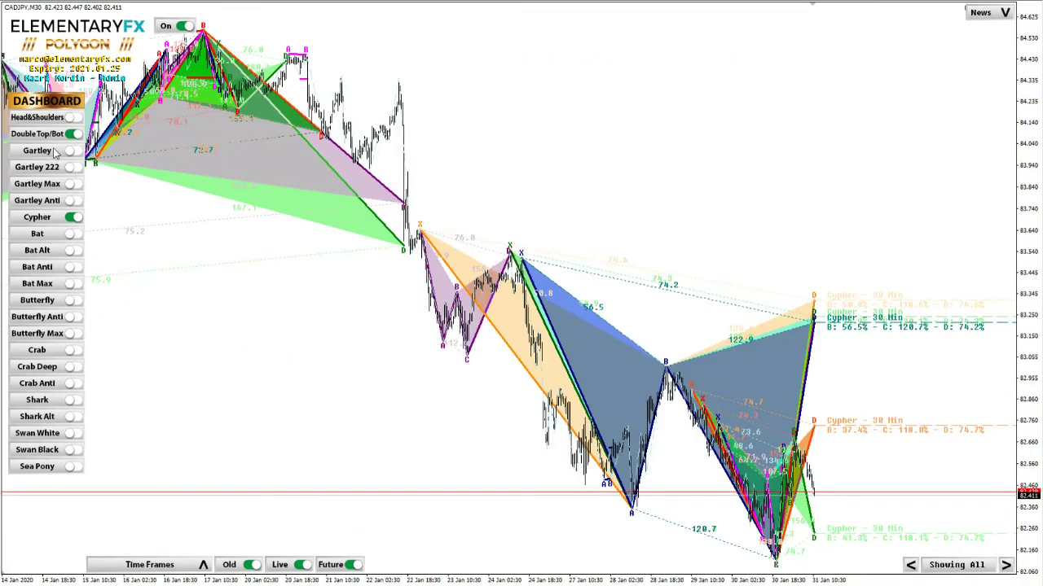
pyautogui.click(74, 133)
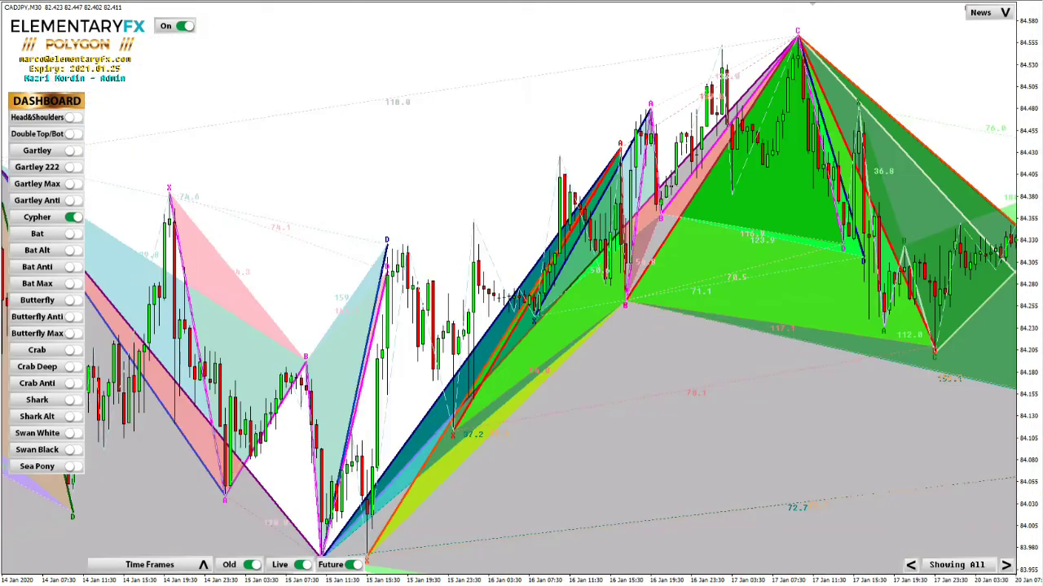
pyautogui.press('End')
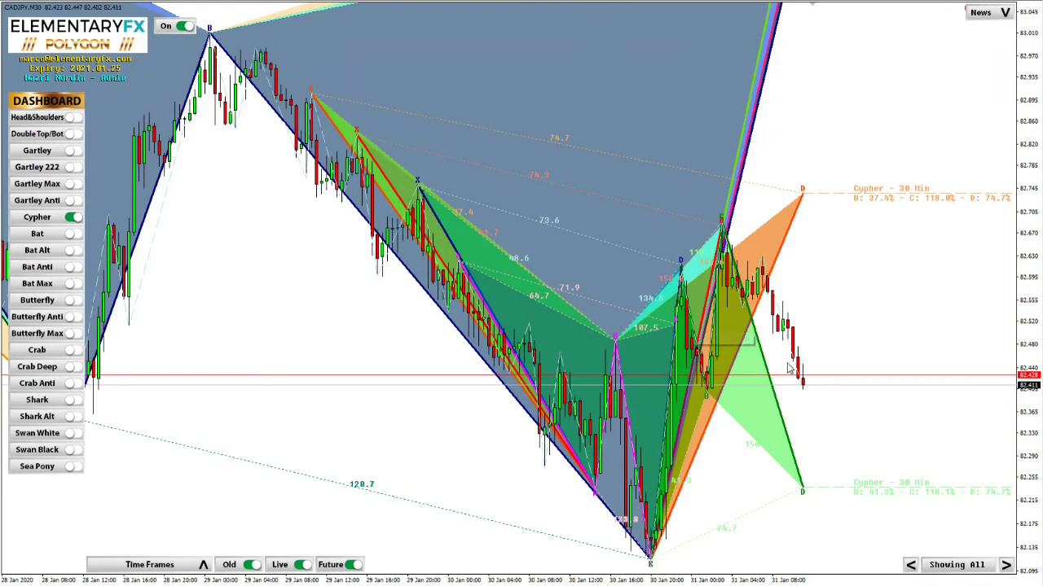
# Step: Isolate the Cypher patterns one at a time again, going back from 22 to 12 of 22
pyautogui.click(910, 566)
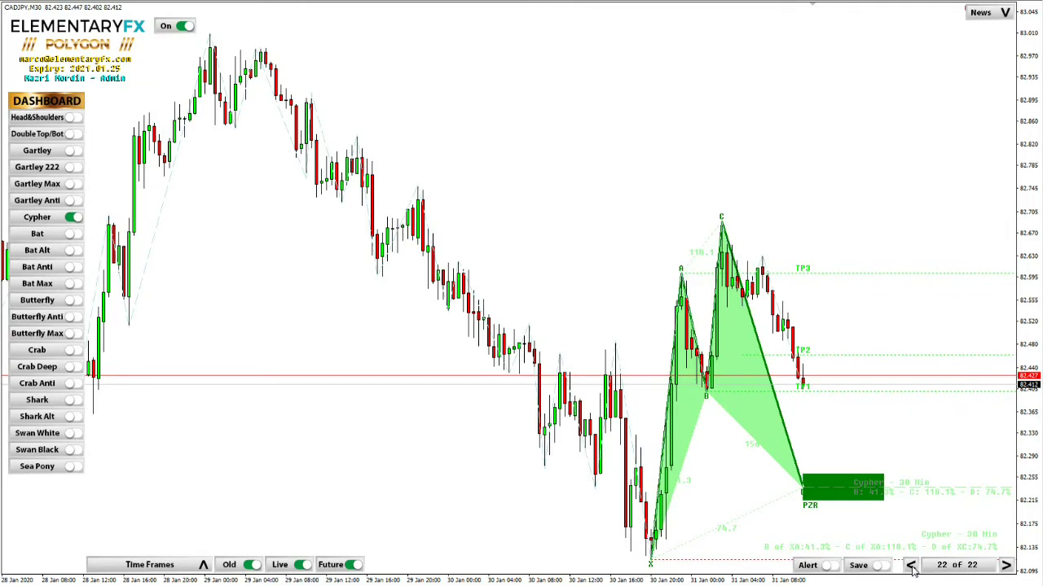
pyautogui.click(910, 565)
pyautogui.click(911, 566)
pyautogui.click(910, 565)
pyautogui.click(910, 565)
pyautogui.click(910, 566)
pyautogui.click(911, 565)
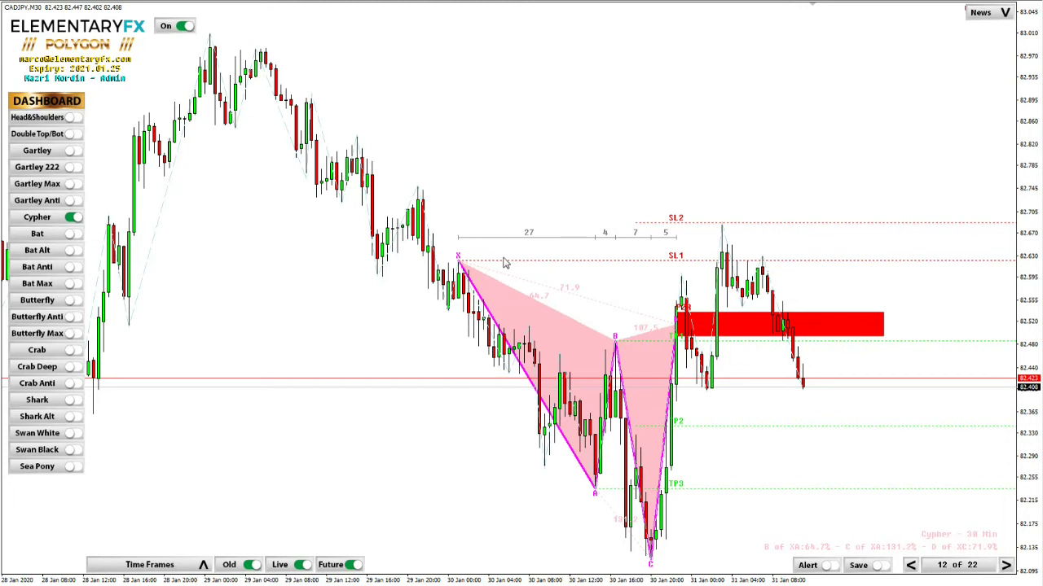
# Step: Measure Cypher pattern 12 along its SL1 level, down its XA leg and across from X to D
pyautogui.middleClick(457, 259)
pyautogui.moveTo(458, 257); pyautogui.dragTo(824, 259)
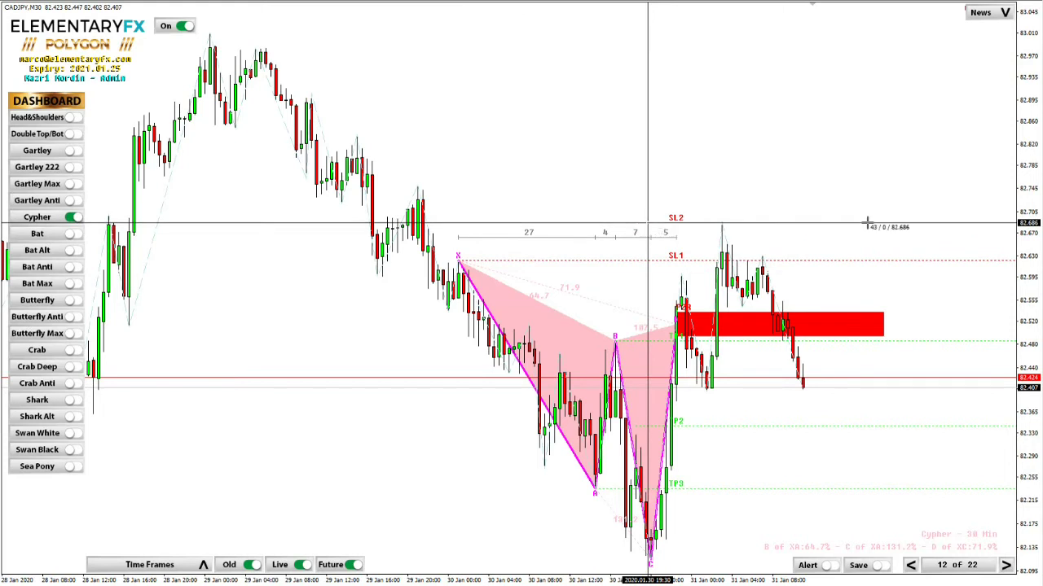
pyautogui.click(818, 287)
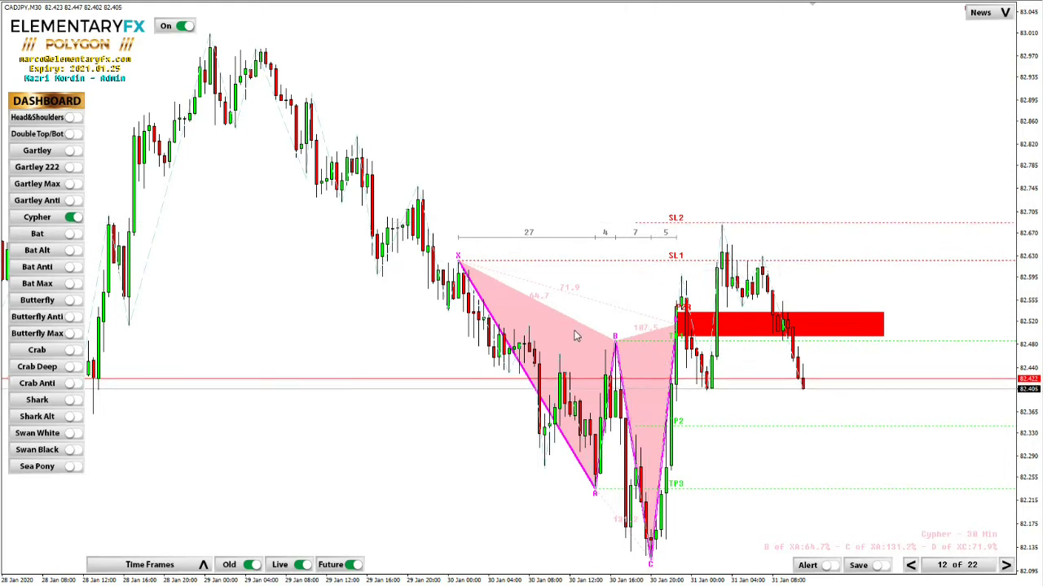
pyautogui.middleClick(471, 300)
pyautogui.moveTo(457, 257); pyautogui.dragTo(597, 500)
pyautogui.middleClick(453, 285)
pyautogui.moveTo(454, 285); pyautogui.dragTo(686, 306)
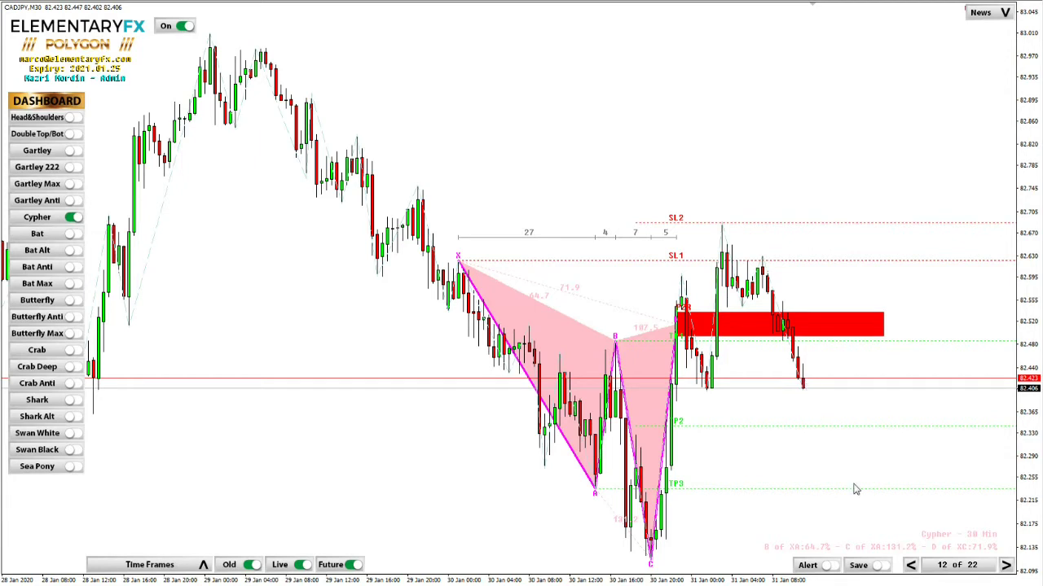
# Step: View Cypher pattern 11 briefly, return to pattern 12 and measure its leg from X to A
pyautogui.click(911, 566)
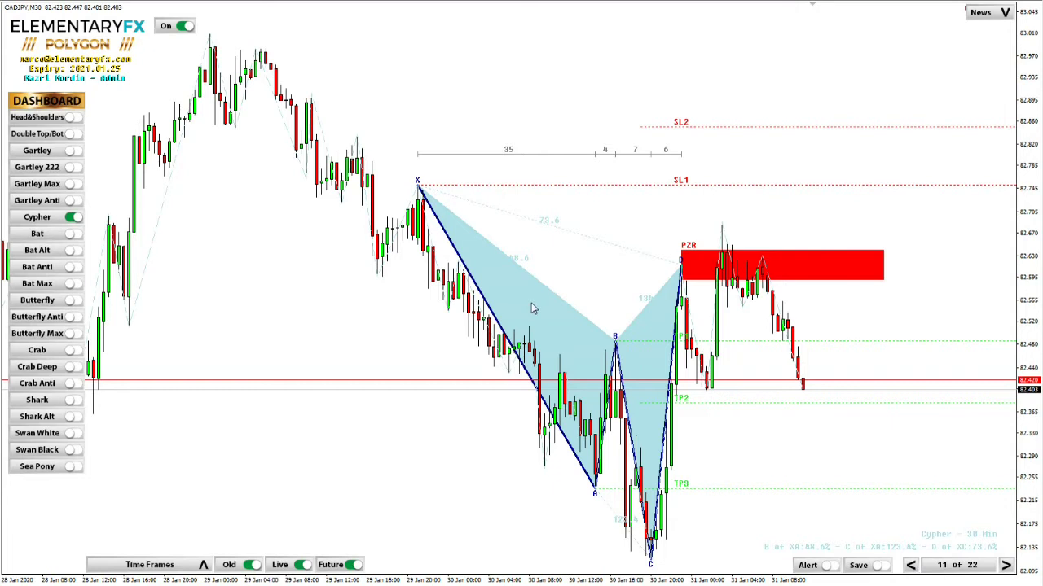
pyautogui.click(1008, 568)
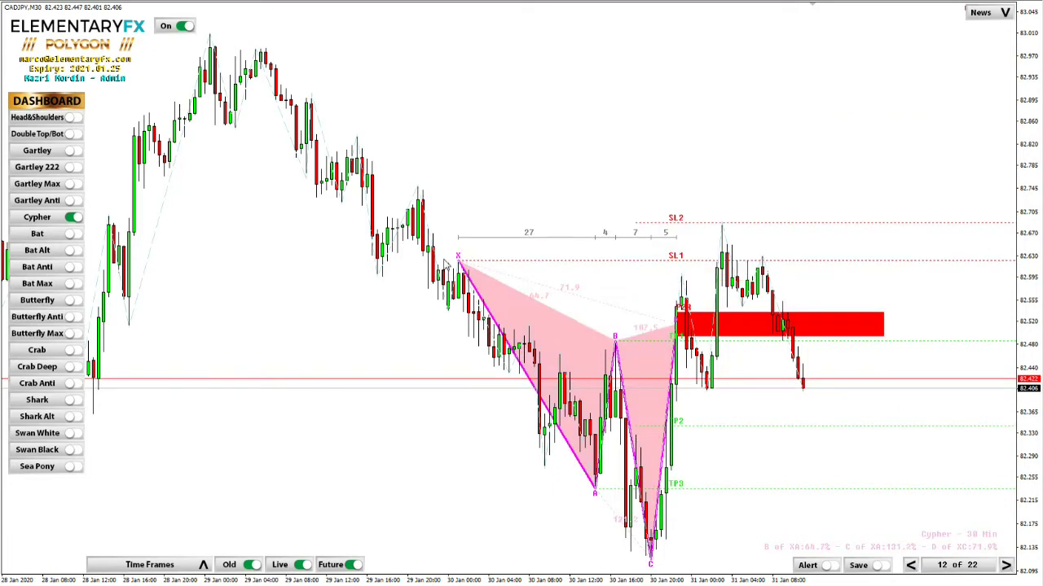
pyautogui.middleClick(459, 261)
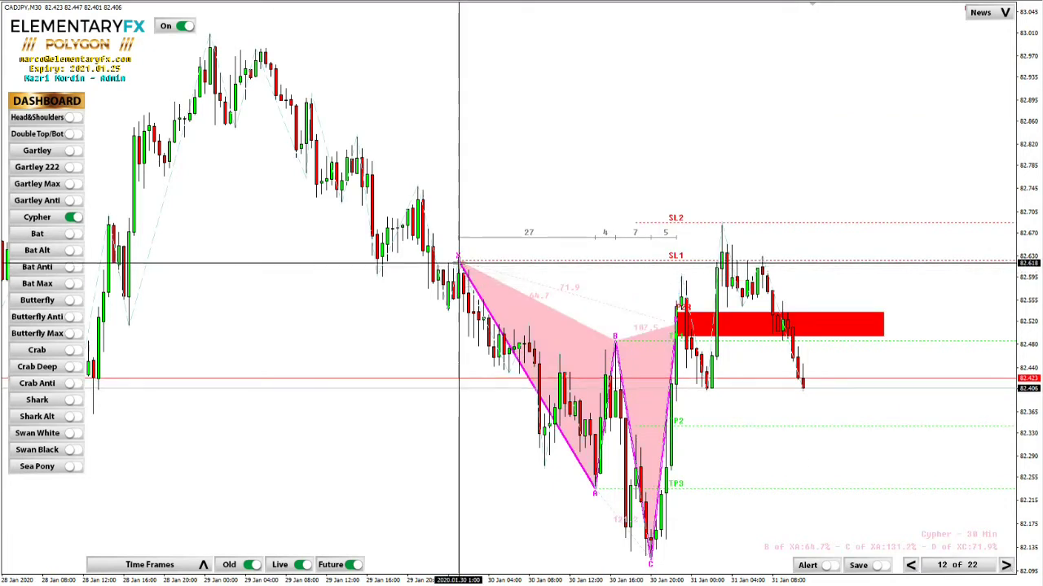
pyautogui.moveTo(456, 255); pyautogui.dragTo(594, 494)
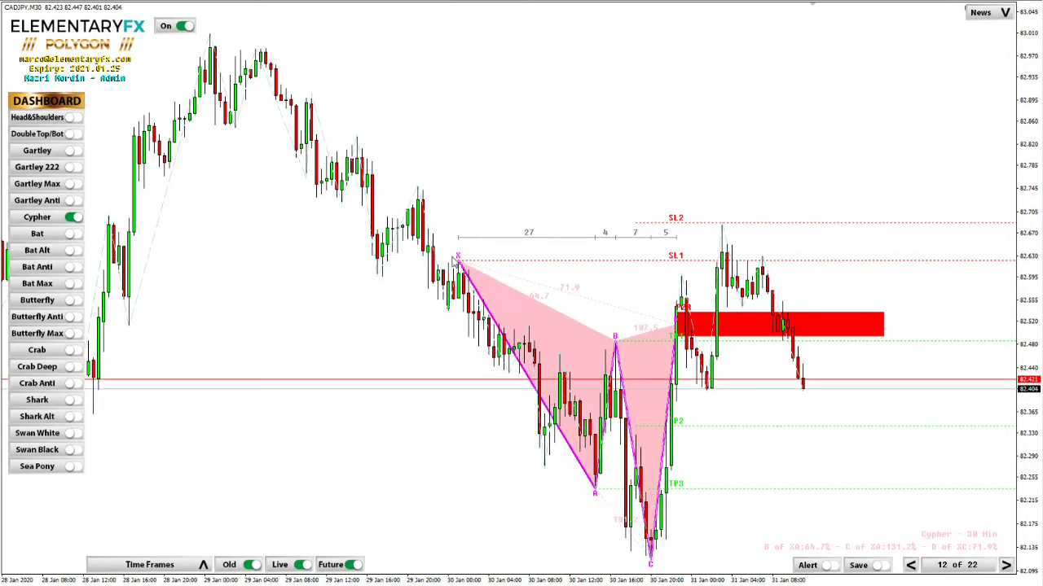
pyautogui.middleClick(489, 273)
pyautogui.click(507, 389)
# Step: Switch to Cypher pattern 11 of 22 and measure down from its X point past A
pyautogui.click(909, 565)
pyautogui.middleClick(439, 246)
pyautogui.moveTo(422, 190); pyautogui.dragTo(647, 491)
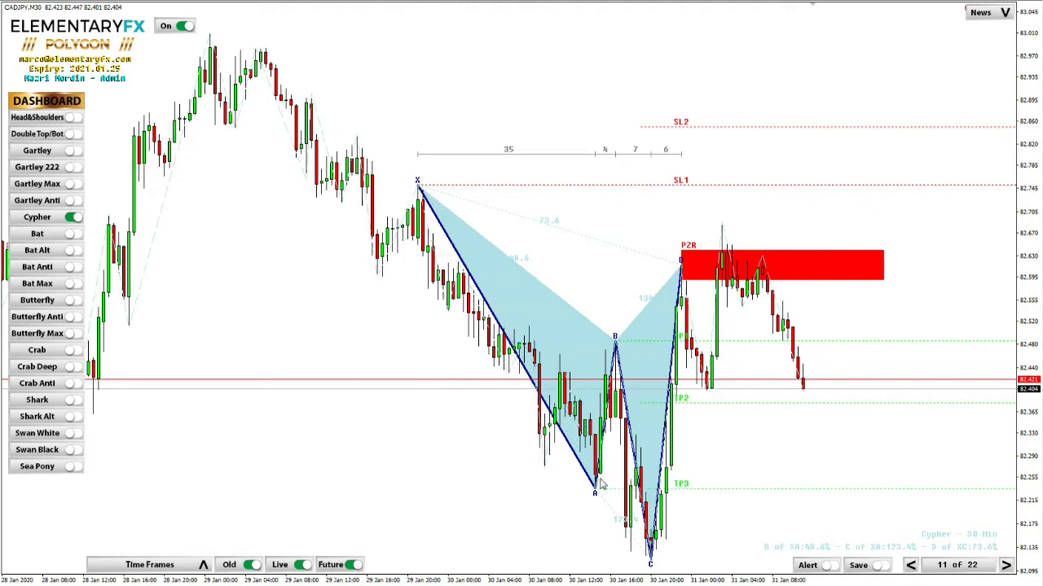
pyautogui.middleClick(380, 198)
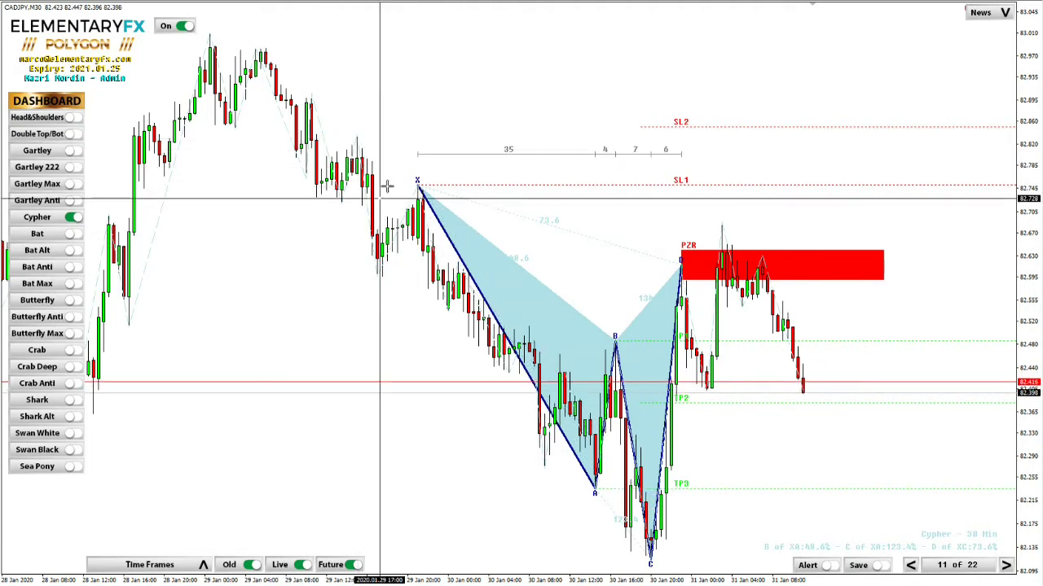
# Step: Compare Cypher patterns 10 to 13 one at a time and return to pattern 11
pyautogui.click(914, 568)
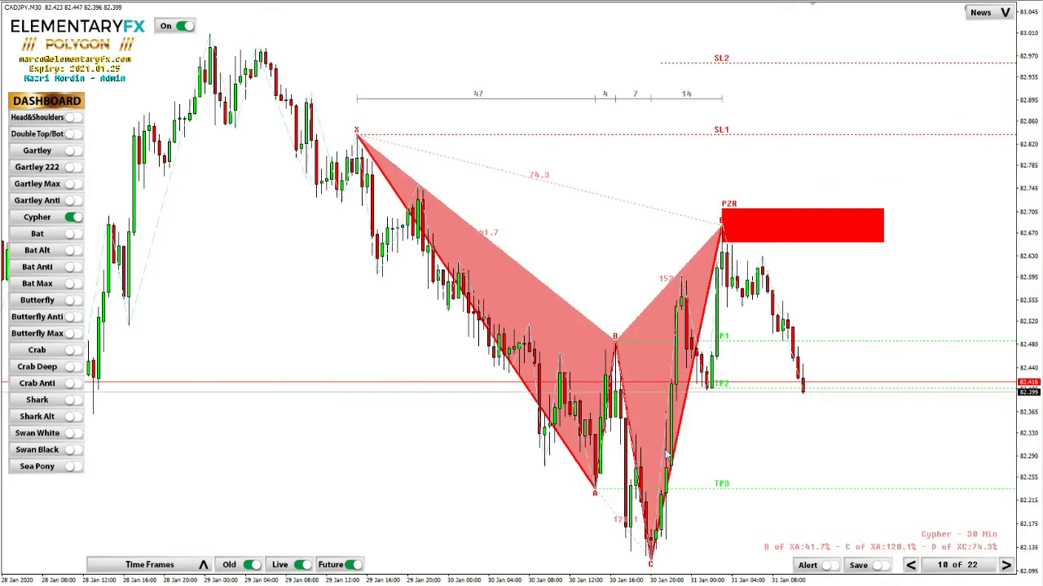
pyautogui.click(1006, 567)
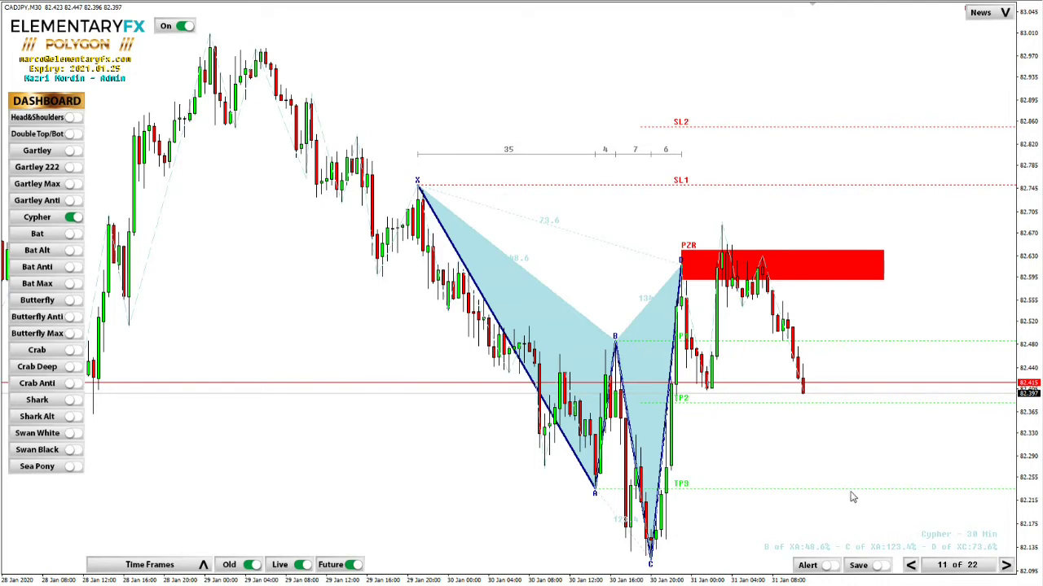
pyautogui.click(1006, 565)
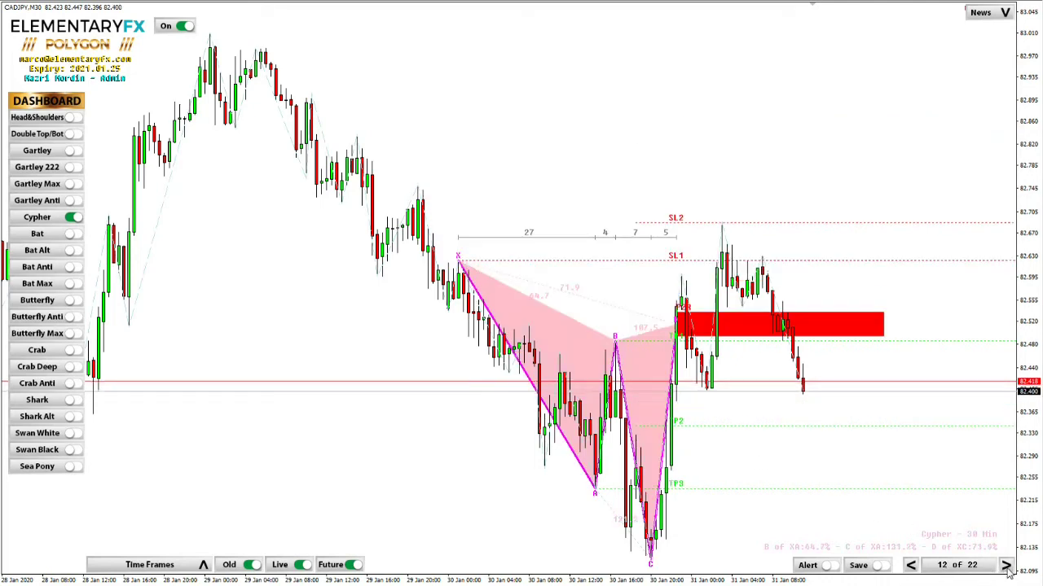
pyautogui.click(1006, 565)
pyautogui.click(911, 566)
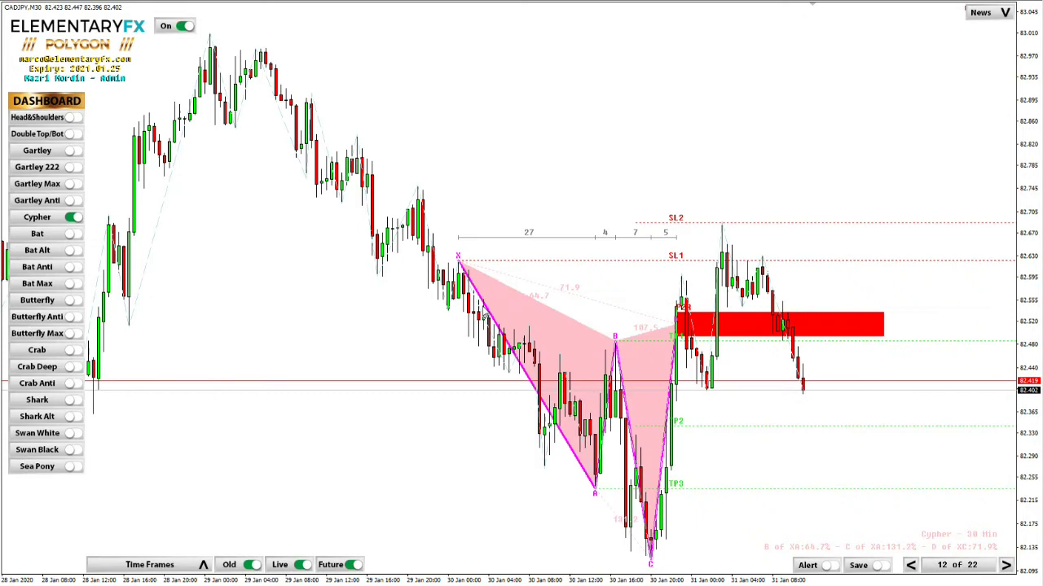
pyautogui.click(910, 566)
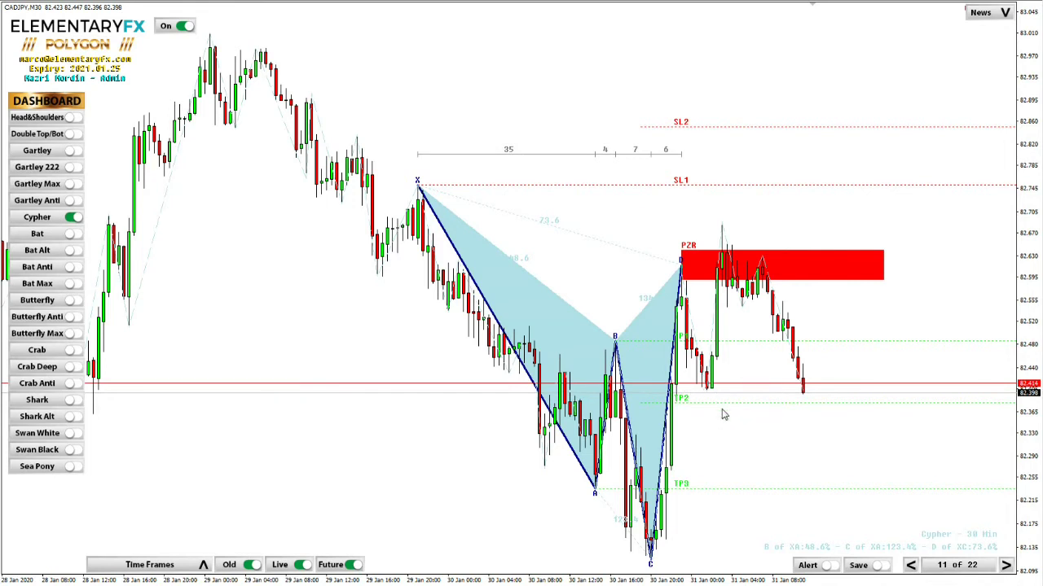
# Step: Isolate Cypher pattern 22 of 22 again and measure the distance from the current price to its PZR zone
pyautogui.press('Left')
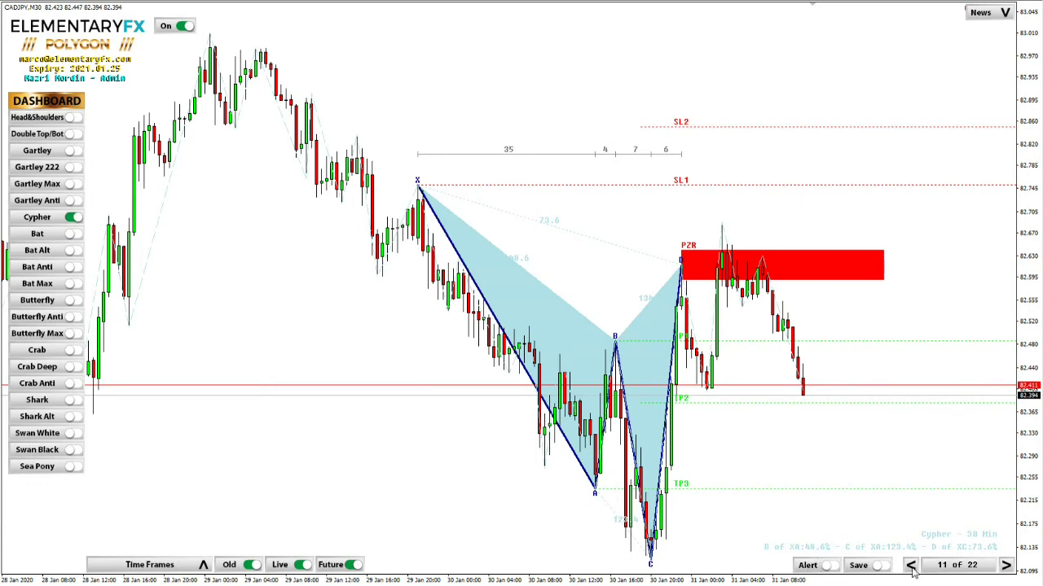
pyautogui.click(967, 576)
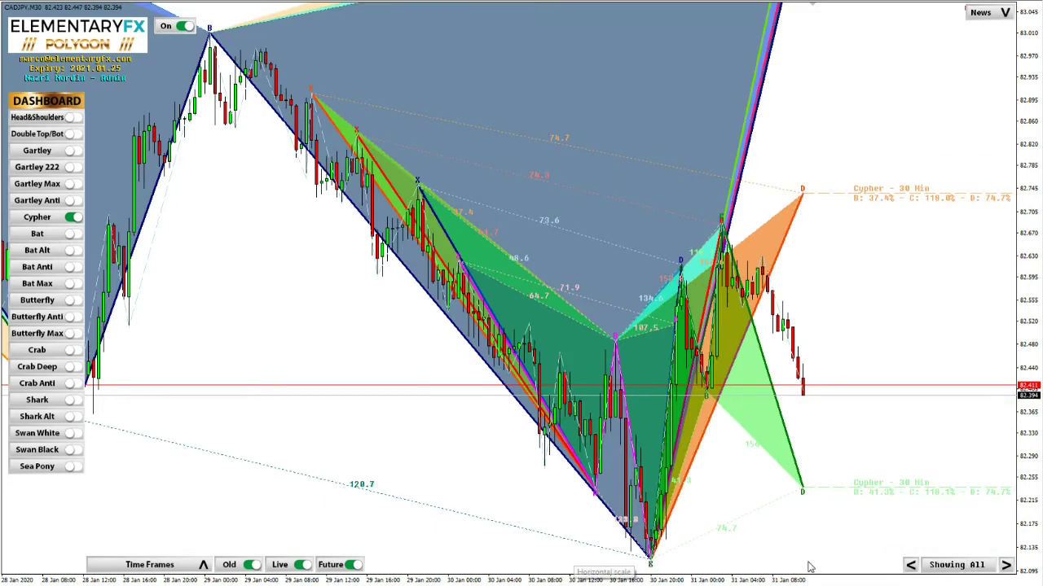
pyautogui.click(910, 570)
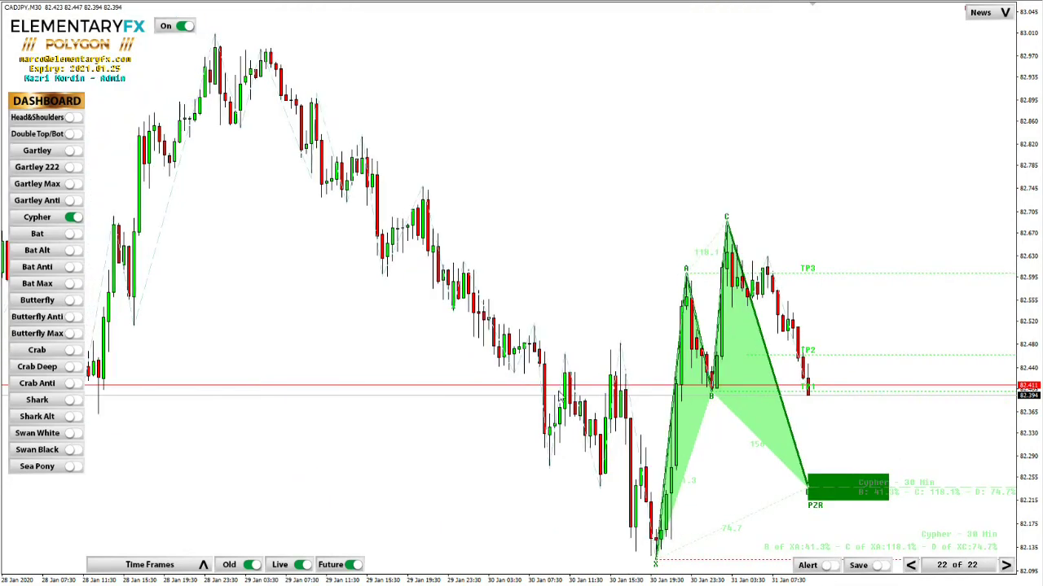
pyautogui.middleClick(808, 395)
pyautogui.moveTo(807, 395); pyautogui.dragTo(841, 495)
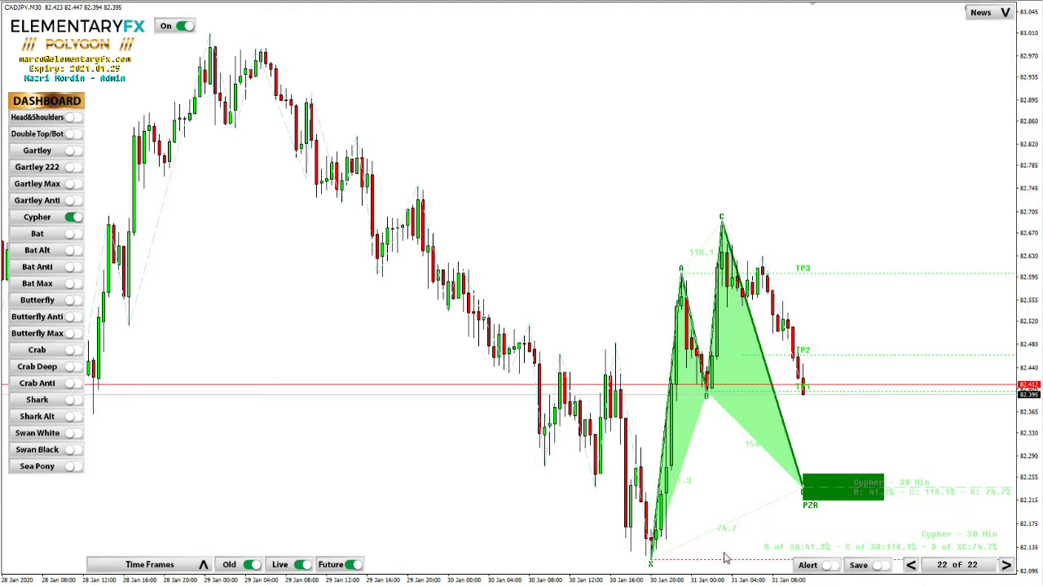
# Step: Enable the price alert for Cypher pattern 22 and measure the distance from the current price to the alert line
pyautogui.click(829, 567)
pyautogui.middleClick(819, 476)
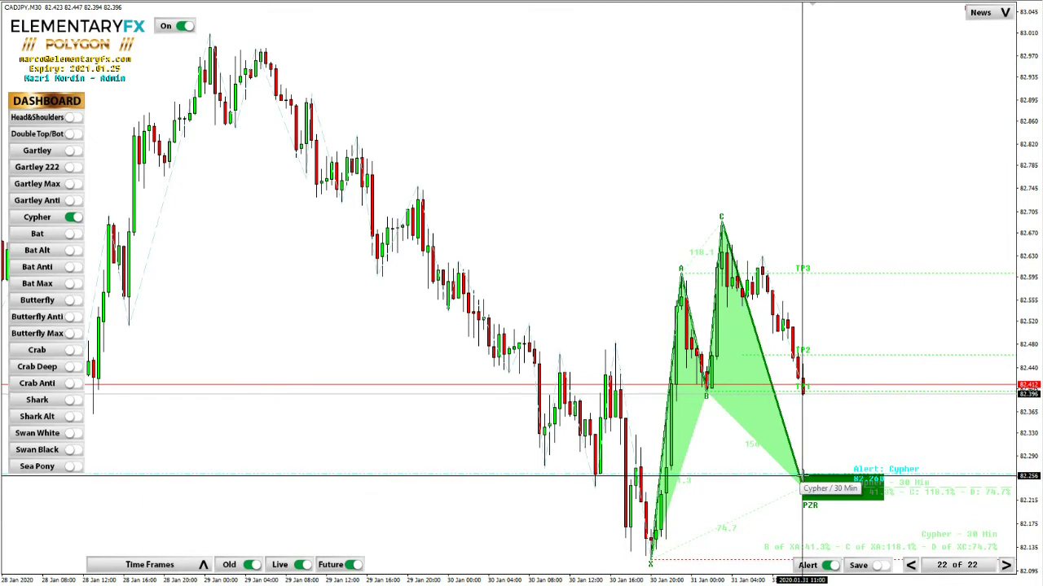
pyautogui.middleClick(805, 474)
pyautogui.middleClick(813, 393)
pyautogui.moveTo(813, 394); pyautogui.dragTo(826, 481)
pyautogui.middleClick(829, 477)
pyautogui.middleClick(821, 440)
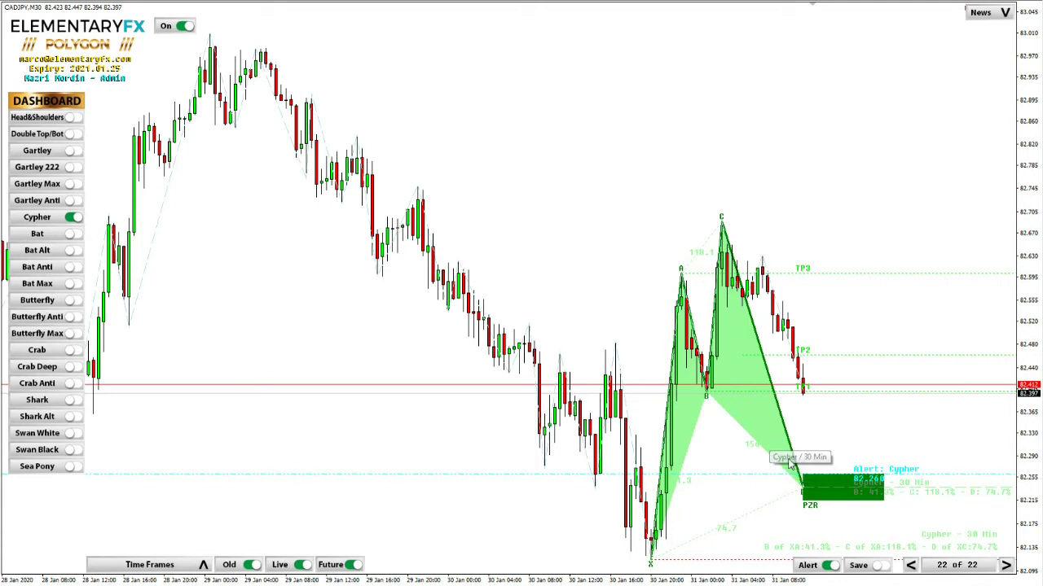
# Step: Turn off the alert for Cypher pattern 22 and save the pattern on the chart
pyautogui.click(832, 567)
pyautogui.click(832, 569)
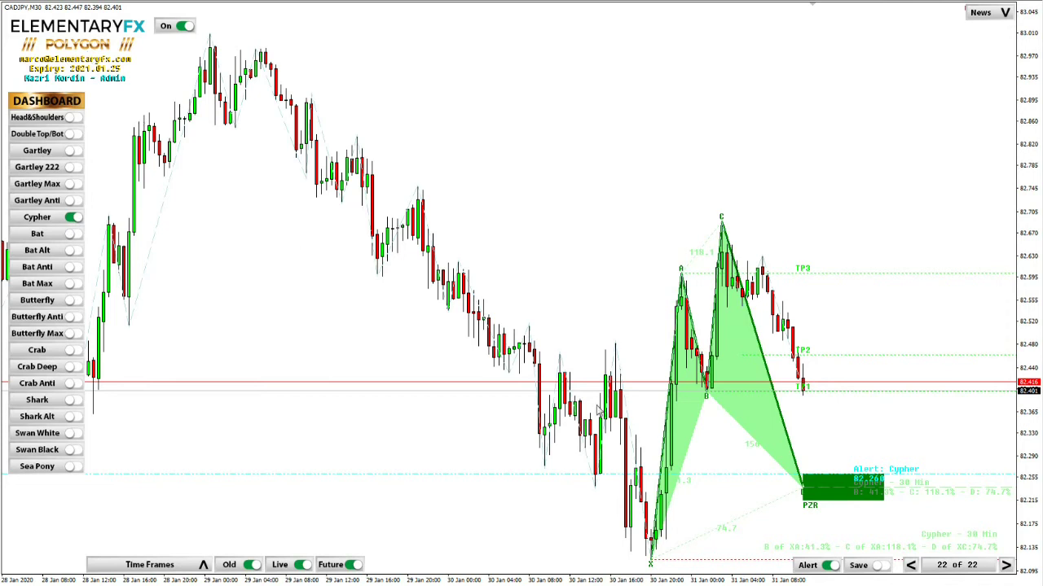
pyautogui.click(829, 565)
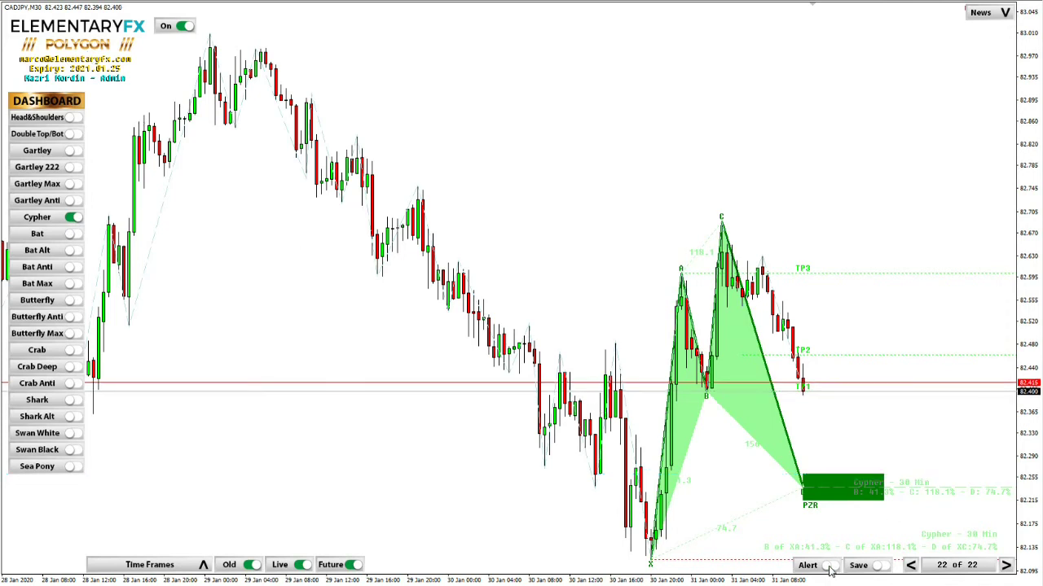
pyautogui.click(881, 566)
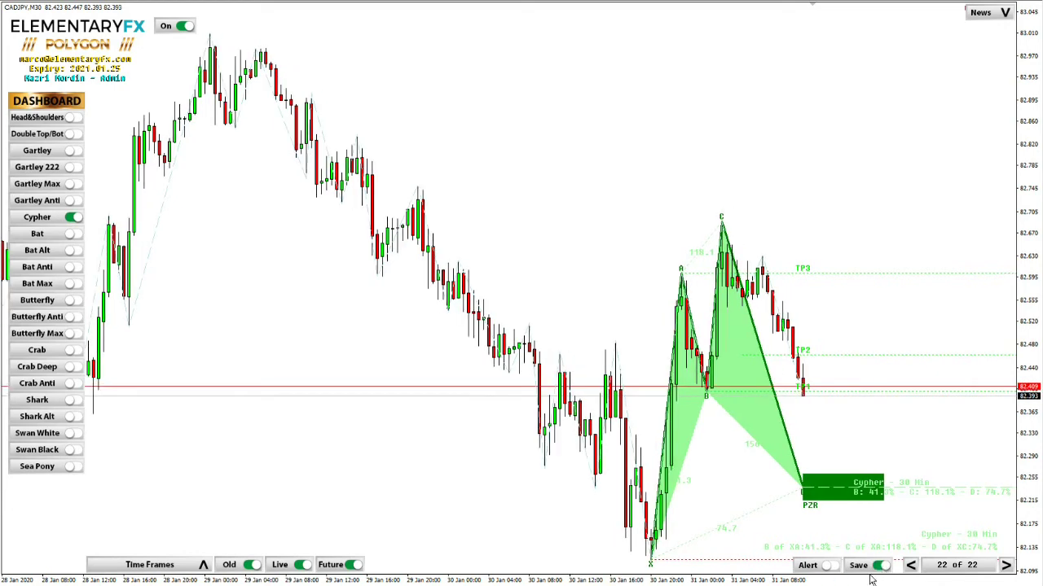
# Step: Step back through the Cypher patterns to pattern 16 of 22 while the saved pattern stays on the chart
pyautogui.click(911, 565)
pyautogui.click(911, 565)
pyautogui.click(911, 565)
pyautogui.click(911, 565)
pyautogui.click(911, 565)
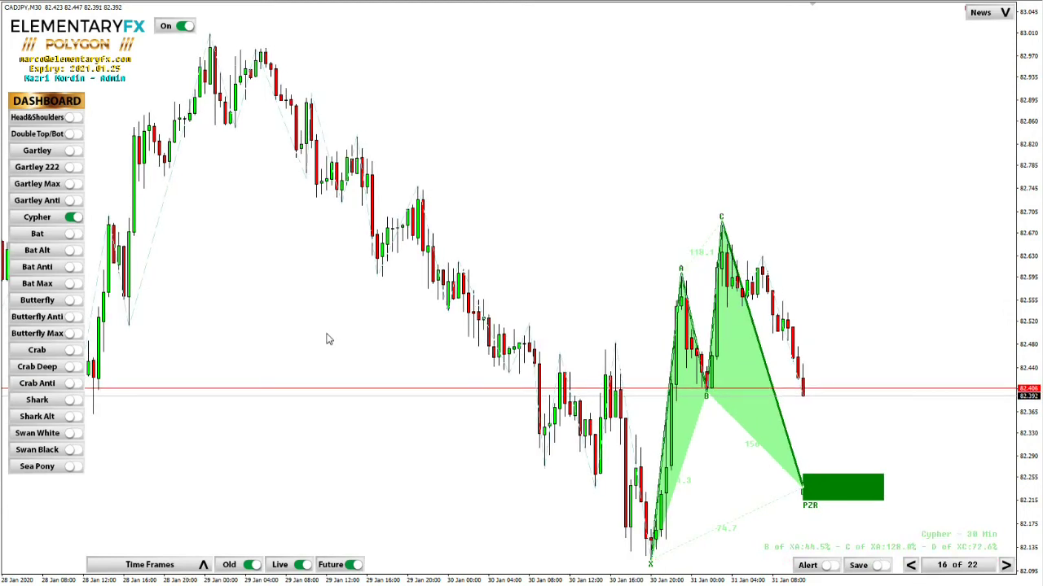
# Step: Add the Gartley patterns, step back through the combined set to pattern 27 of 32, and hide the Gartley patterns again
pyautogui.click(72, 152)
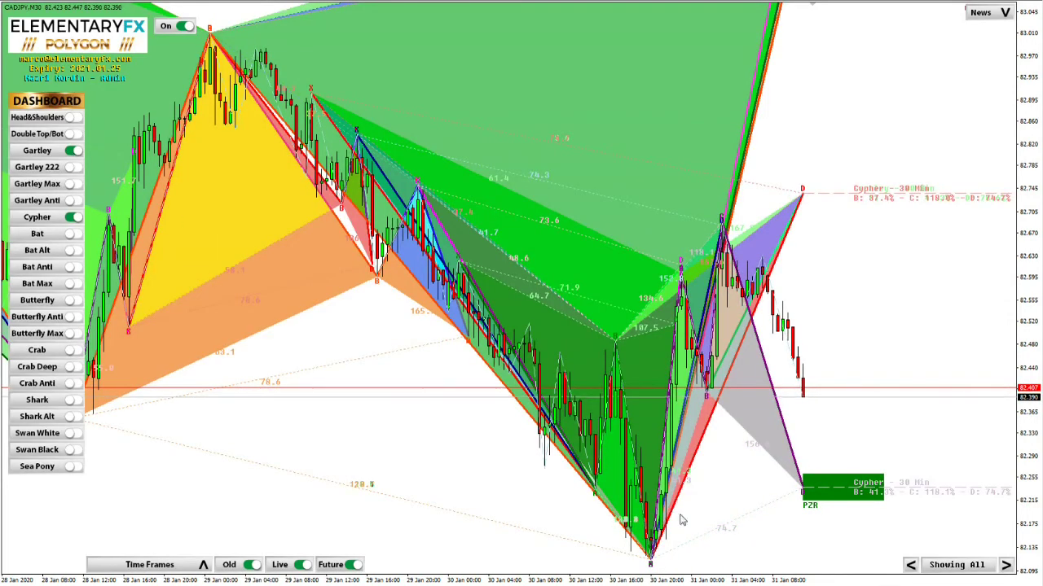
pyautogui.click(910, 566)
pyautogui.click(910, 565)
pyautogui.click(911, 565)
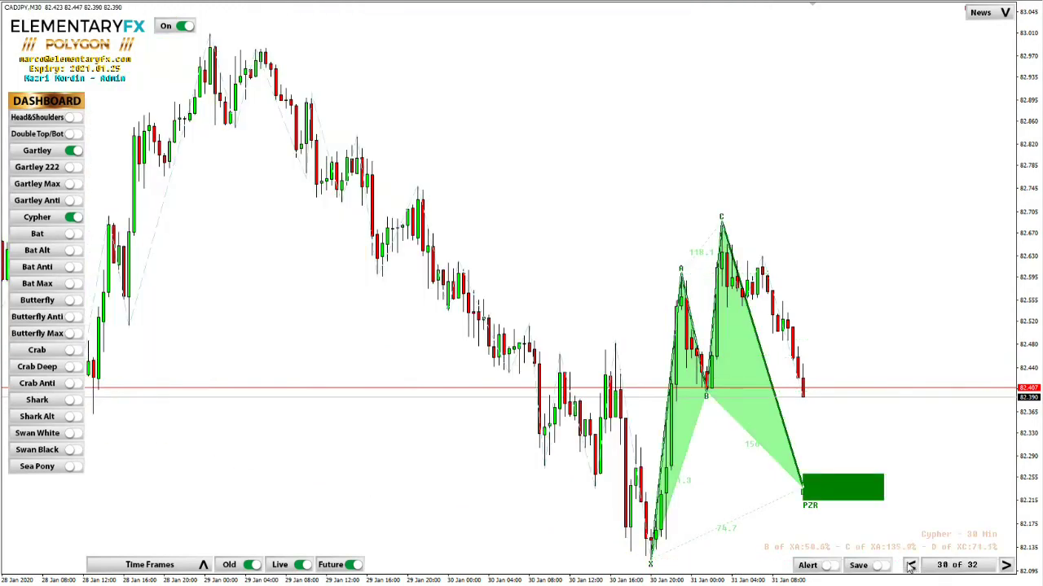
pyautogui.click(911, 565)
pyautogui.click(911, 566)
pyautogui.click(911, 565)
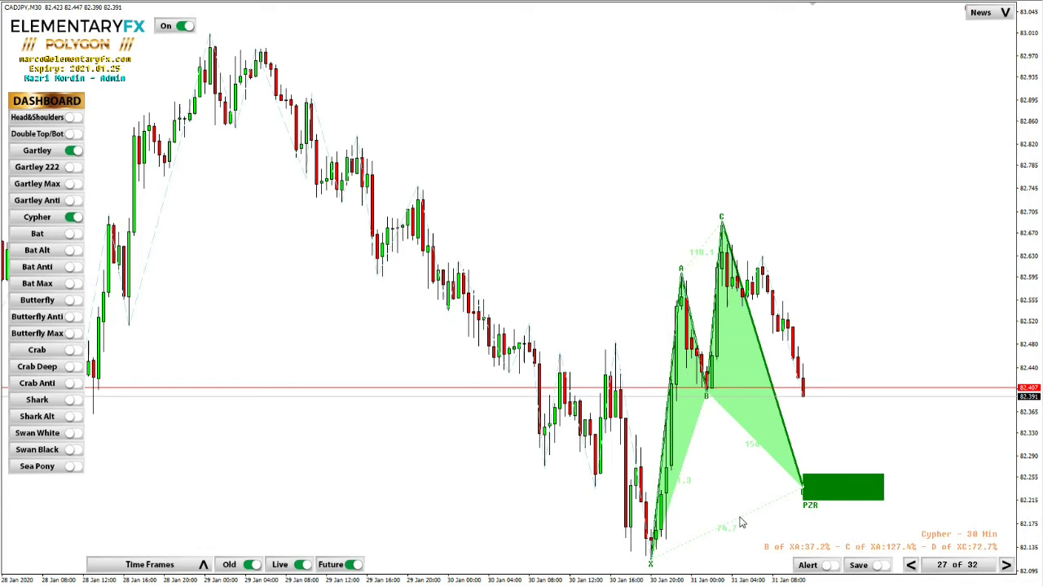
pyautogui.click(73, 151)
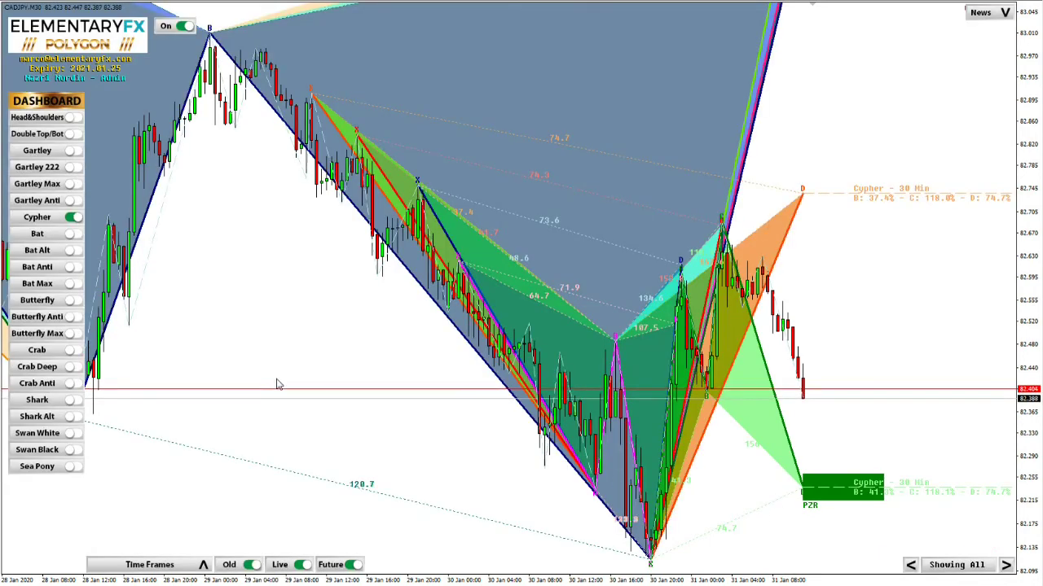
# Step: Display the Bat patterns alongside the Cypher ones and step back through the combined set to pattern 29 of 41
pyautogui.click(72, 235)
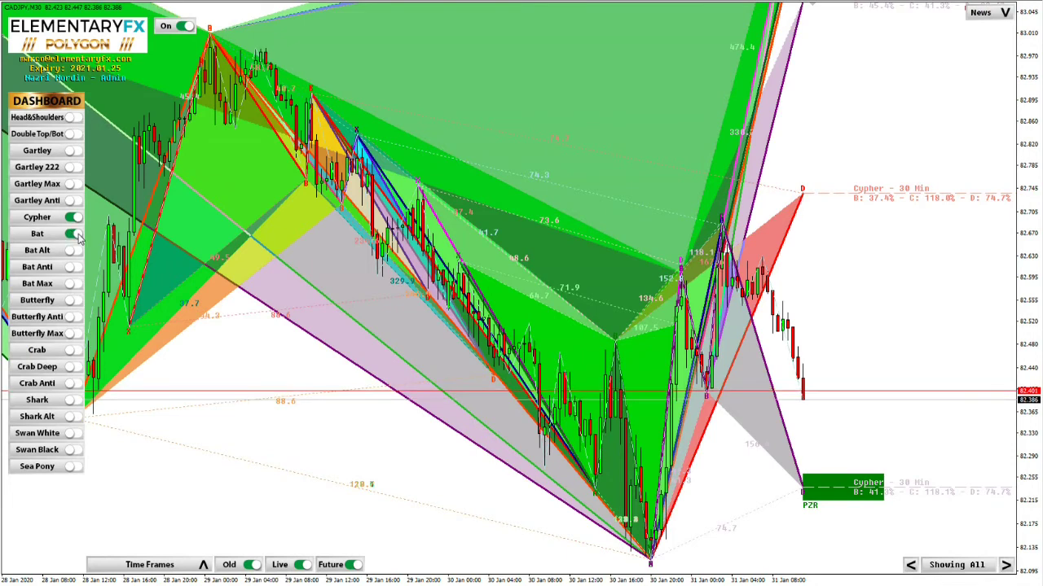
pyautogui.click(910, 566)
pyautogui.click(911, 566)
pyautogui.click(911, 565)
pyautogui.click(911, 565)
pyautogui.click(911, 565)
pyautogui.click(911, 565)
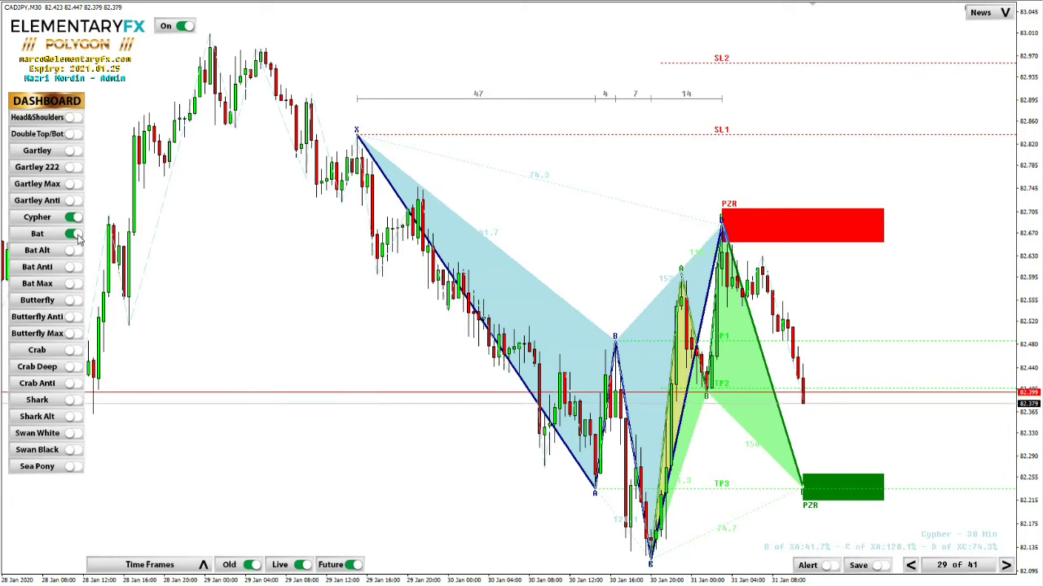
# Step: Turn off the Bat and Cypher patterns so only the saved Cypher pattern stays on the CADJPY chart
pyautogui.click(958, 567)
pyautogui.click(73, 233)
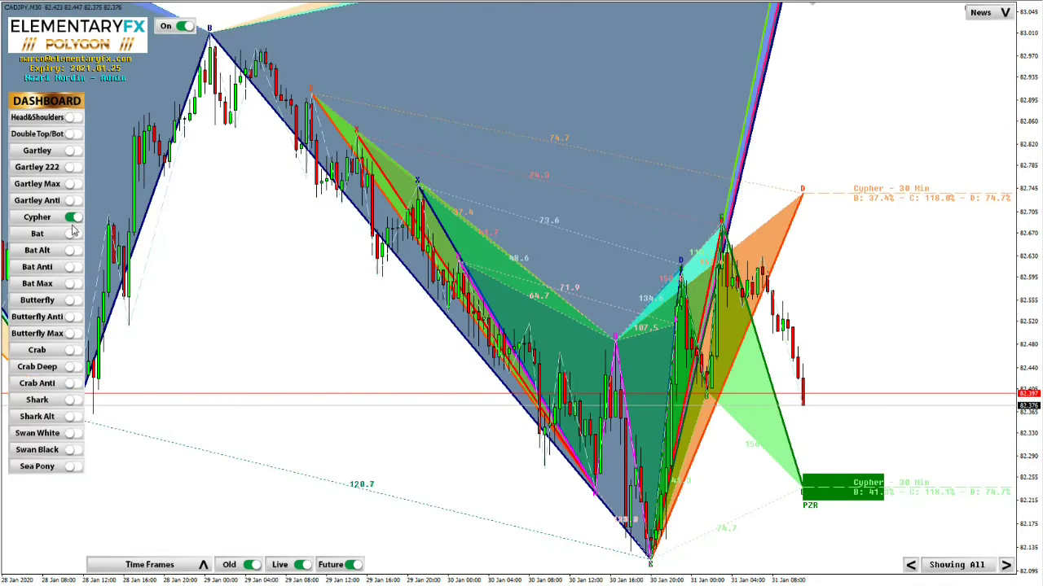
pyautogui.click(72, 217)
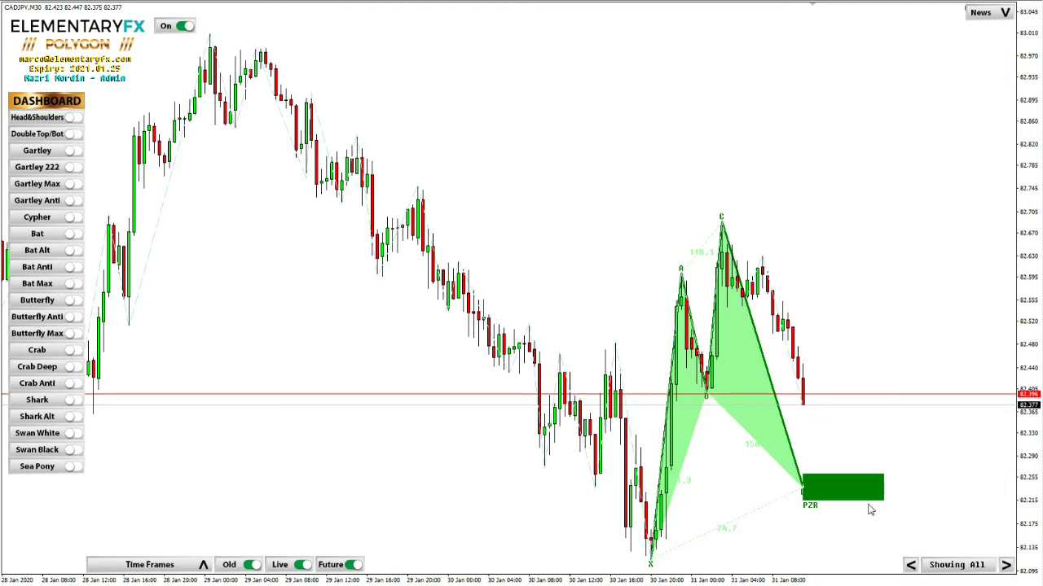
# Step: Expand the news filter options and switch to the EURUSD M30 chart
pyautogui.scroll(2, 804, 302)
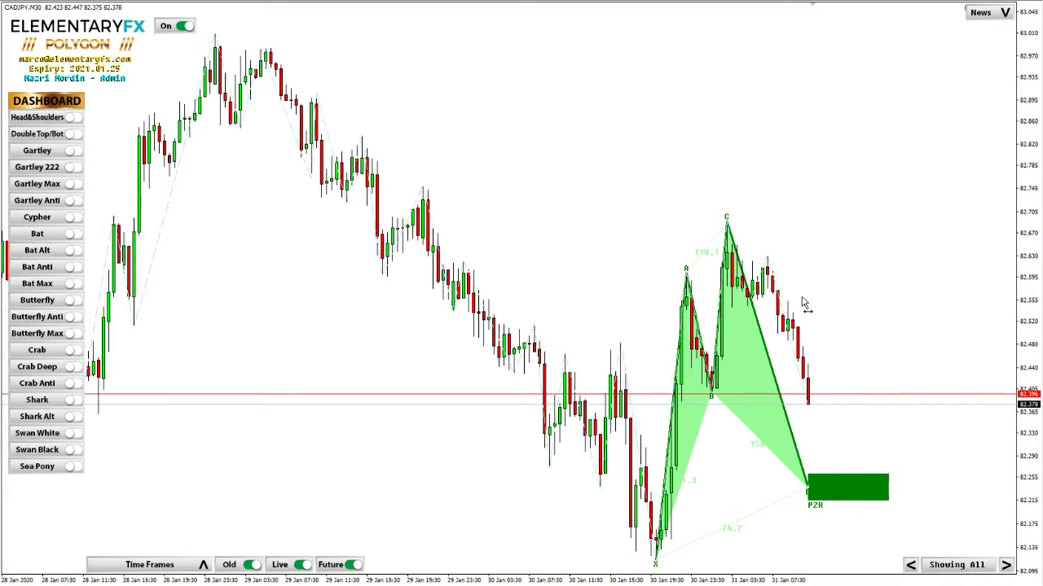
pyautogui.click(997, 14)
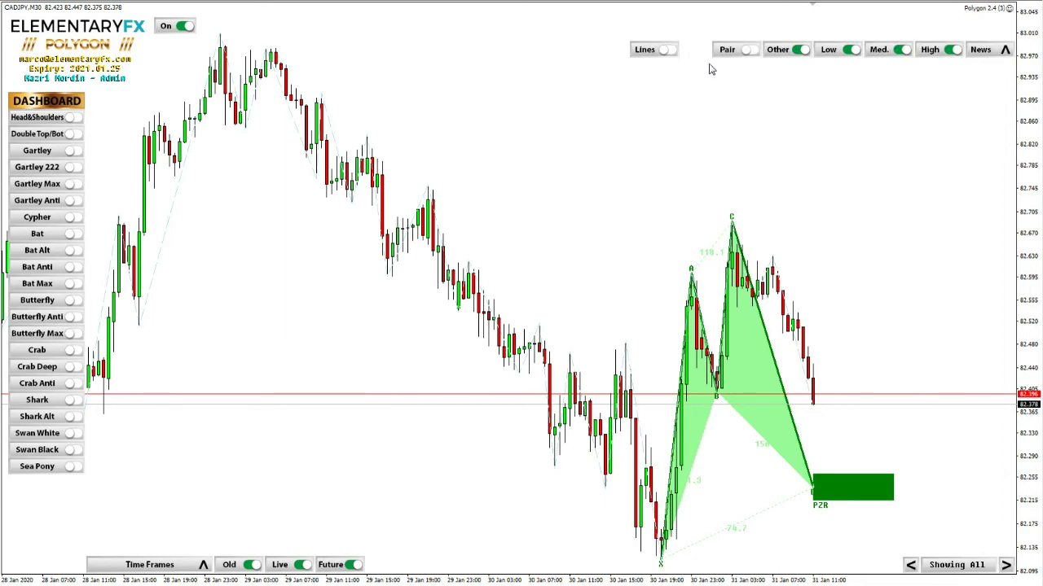
pyautogui.click(749, 50)
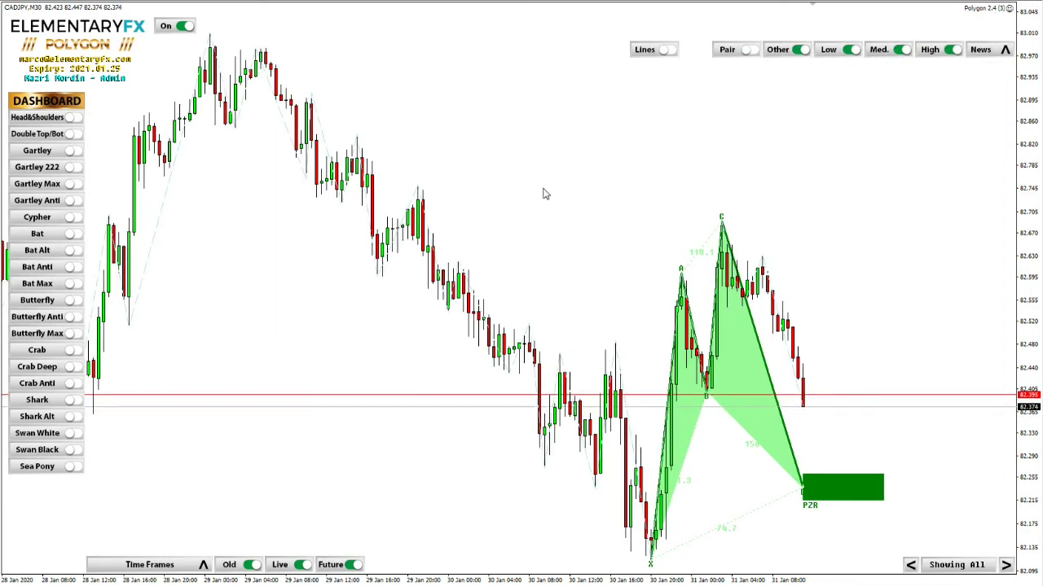
pyautogui.hotkey('ctrl', 'F6')
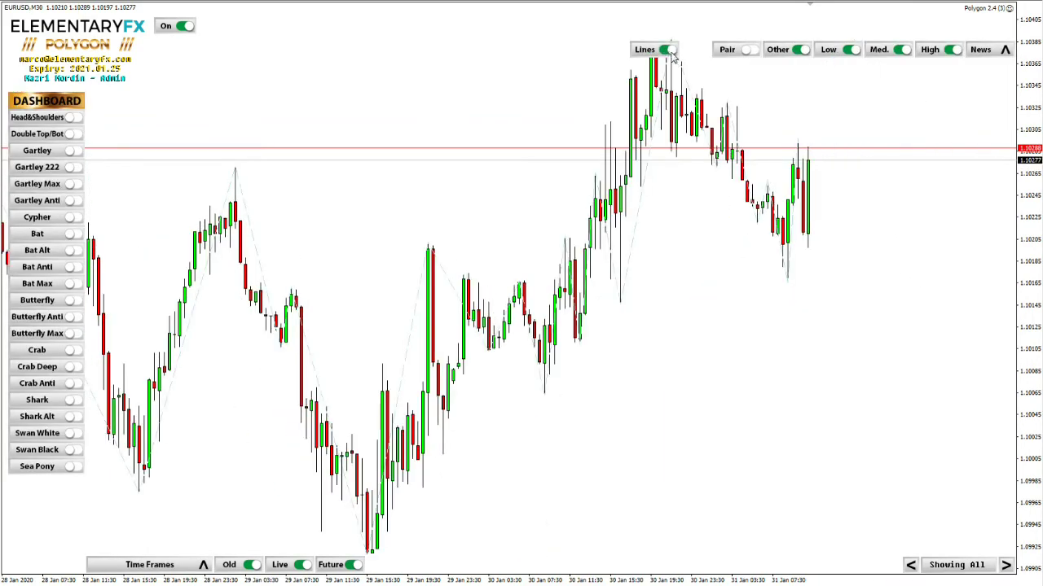
# Step: Enable the Pair news filter, turn off Other, Low, Med. and High, and collapse the news options
pyautogui.click(749, 50)
pyautogui.click(71, 151)
pyautogui.click(799, 51)
pyautogui.click(850, 51)
pyautogui.click(899, 51)
pyautogui.click(951, 51)
pyautogui.click(990, 51)
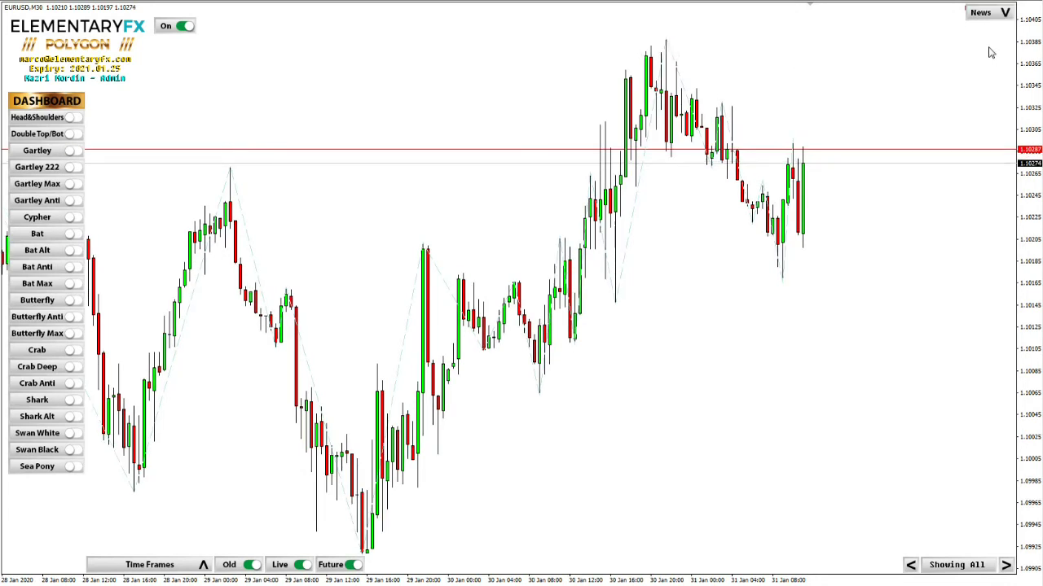
pyautogui.click(992, 15)
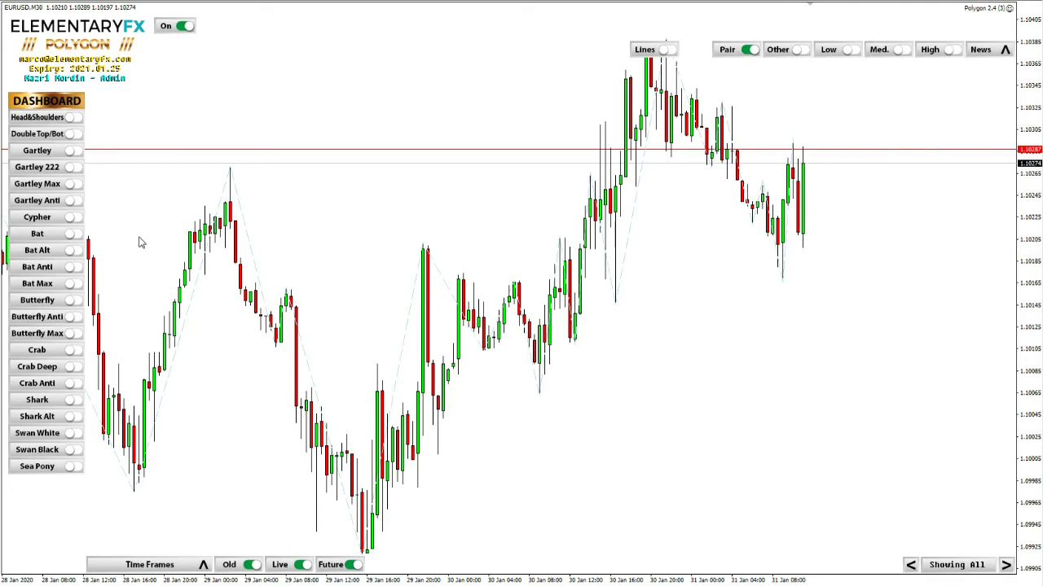
pyautogui.click(71, 235)
pyautogui.click(73, 236)
pyautogui.click(995, 51)
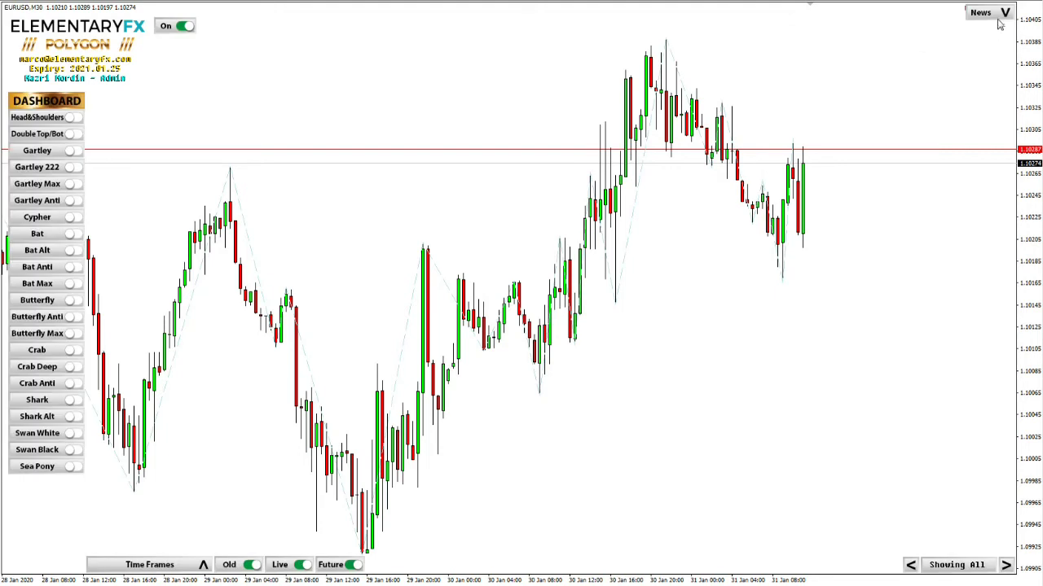
pyautogui.scroll(1, 896, 66)
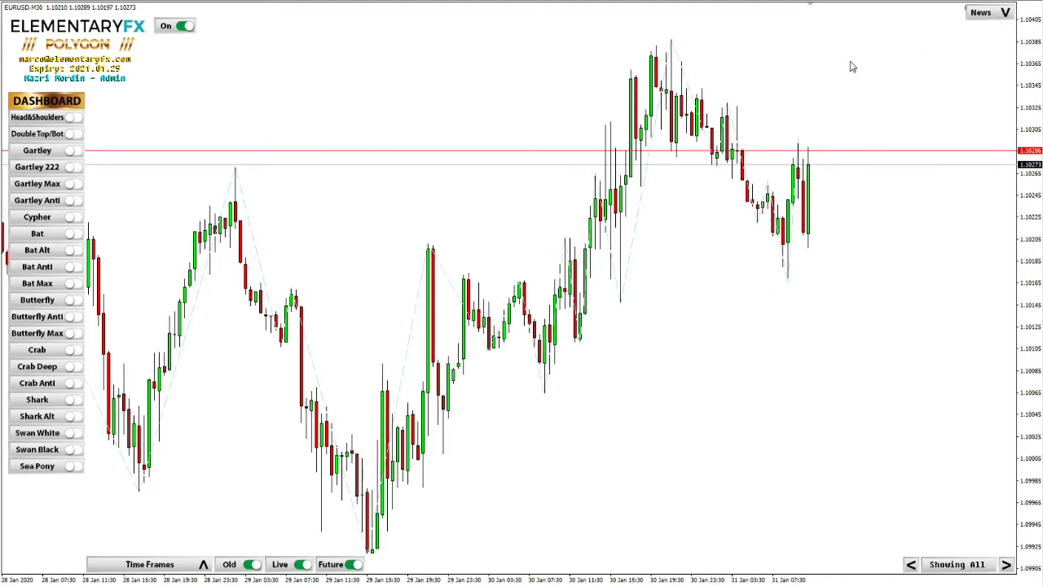
# Step: Turn the Low, Med., High and Other news filters back on and collapse the news options
pyautogui.click(982, 16)
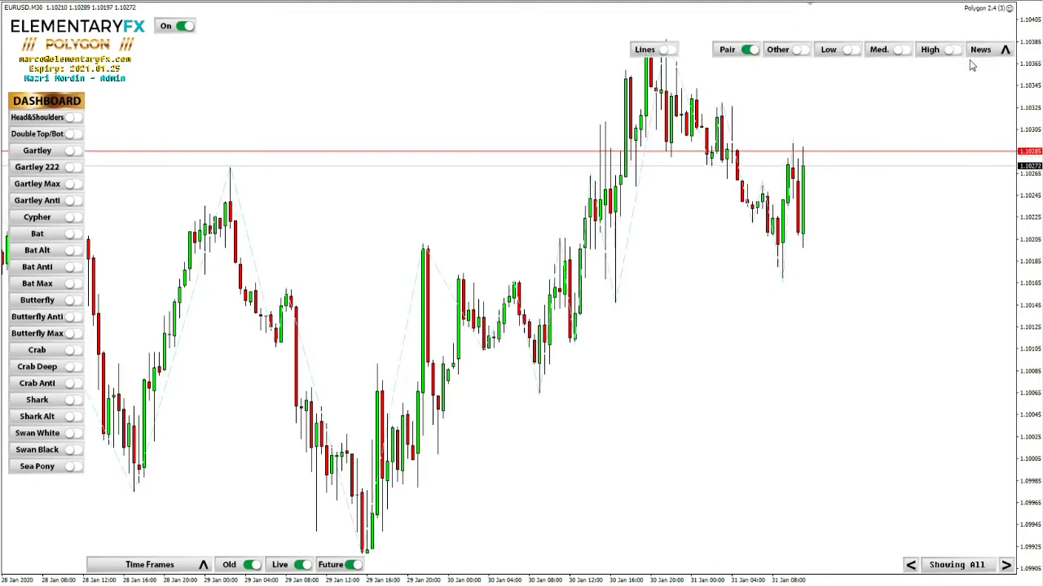
pyautogui.click(828, 57)
pyautogui.click(909, 57)
pyautogui.click(950, 57)
pyautogui.click(802, 59)
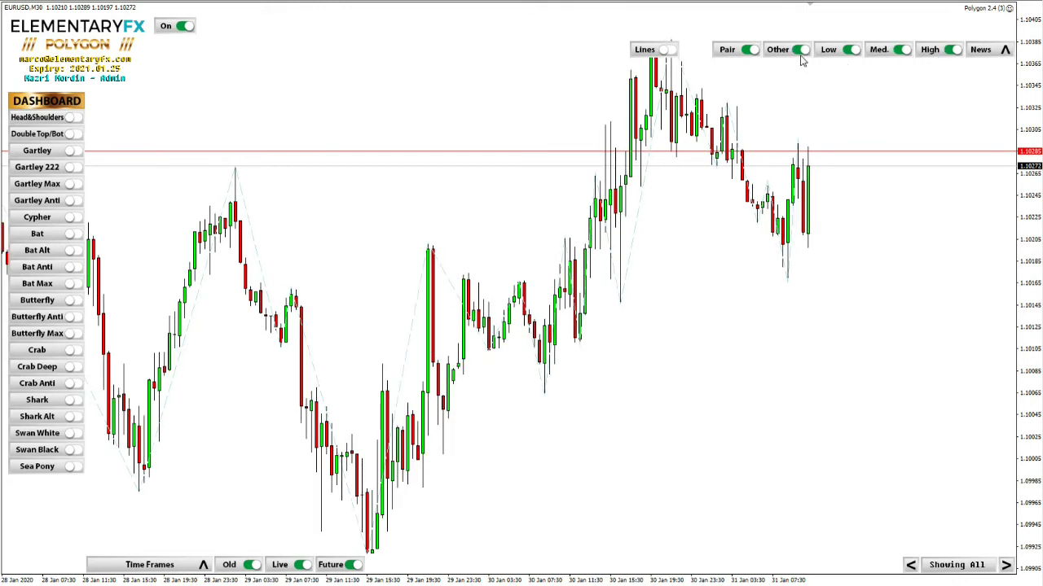
pyautogui.click(803, 52)
pyautogui.click(982, 53)
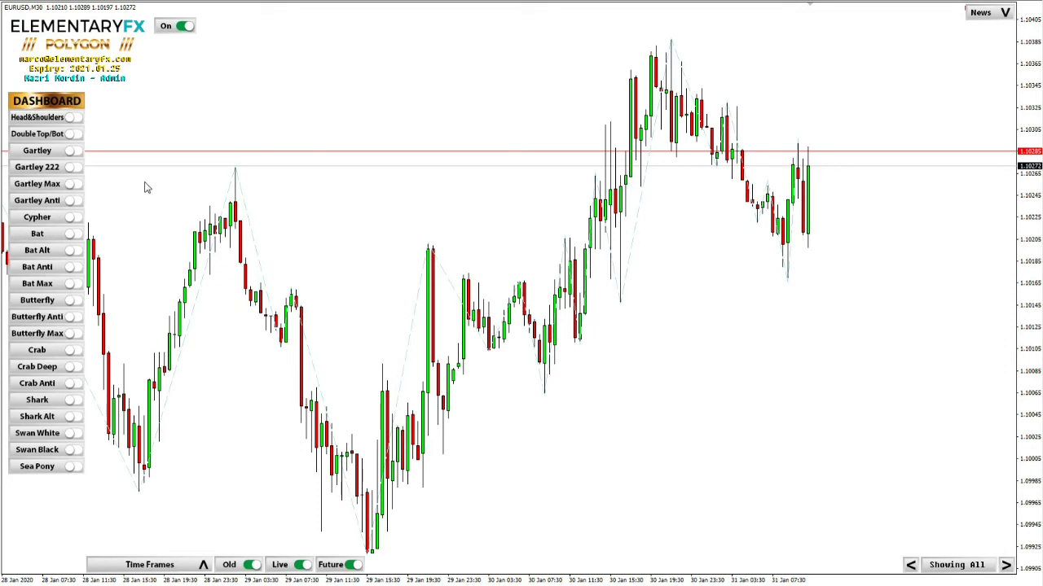
# Step: Display the Cypher patterns on EURUSD and bring the patterns around 20 to 23 January 2020 into view
pyautogui.click(74, 219)
pyautogui.moveTo(275, 259); pyautogui.dragTo(487, 260)
pyautogui.moveTo(288, 14); pyautogui.dragTo(575, 199)
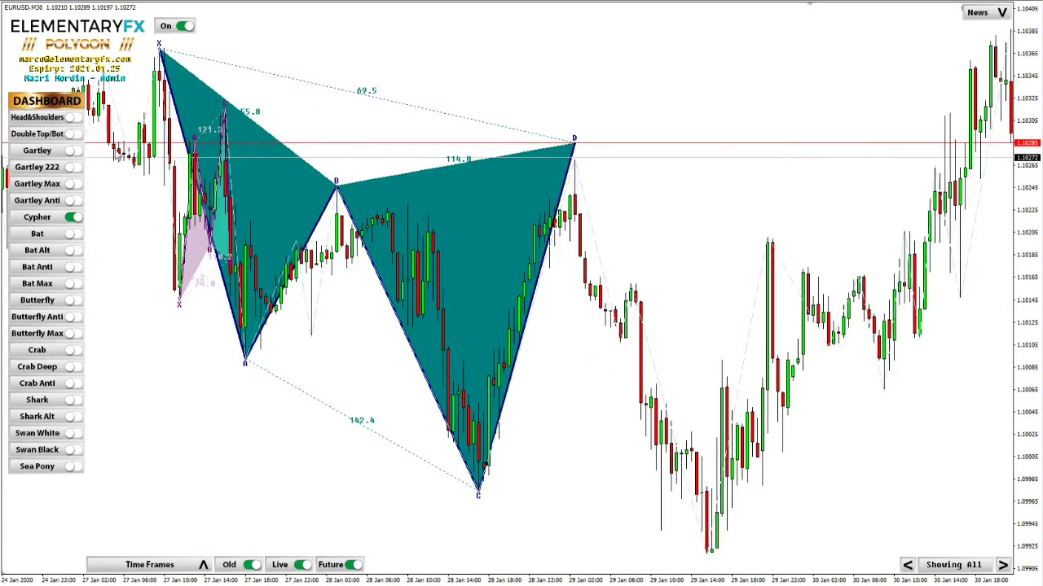
pyautogui.moveTo(321, 130); pyautogui.dragTo(782, 199)
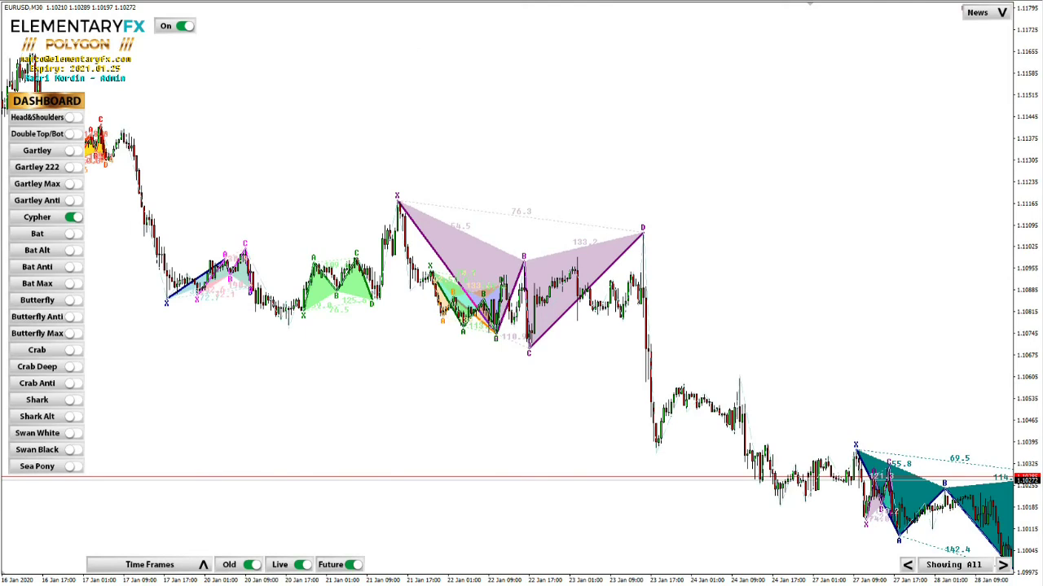
pyautogui.scroll(3, 351, 187)
pyautogui.press('+')
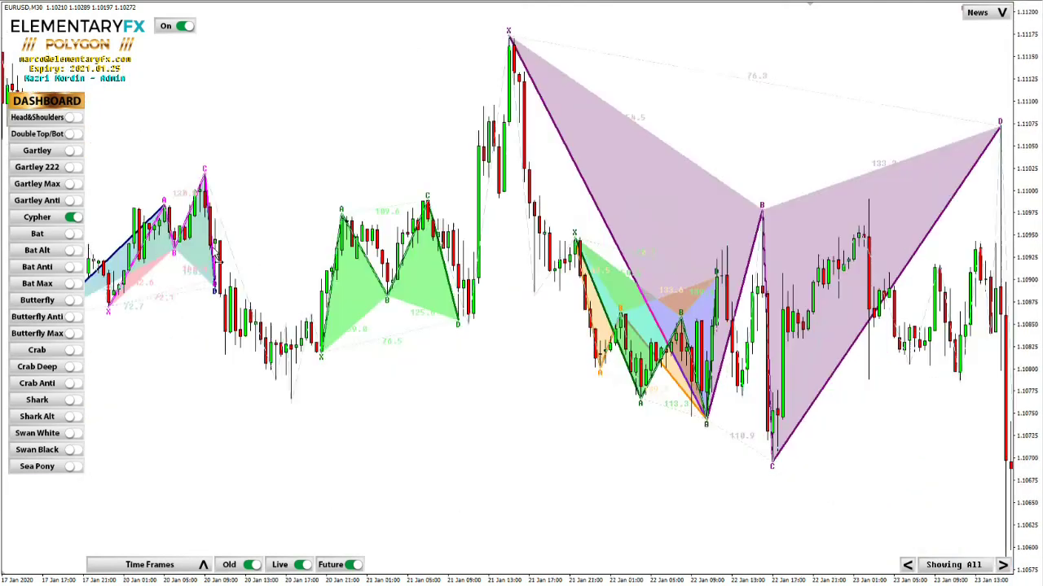
pyautogui.scroll(-3, 568, 335)
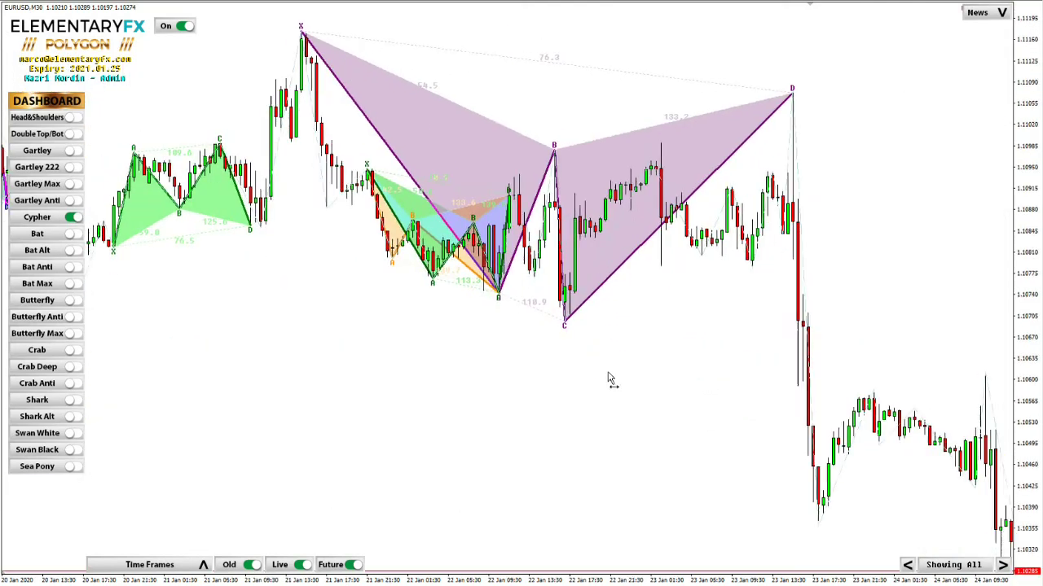
pyautogui.scroll(5, 570, 368)
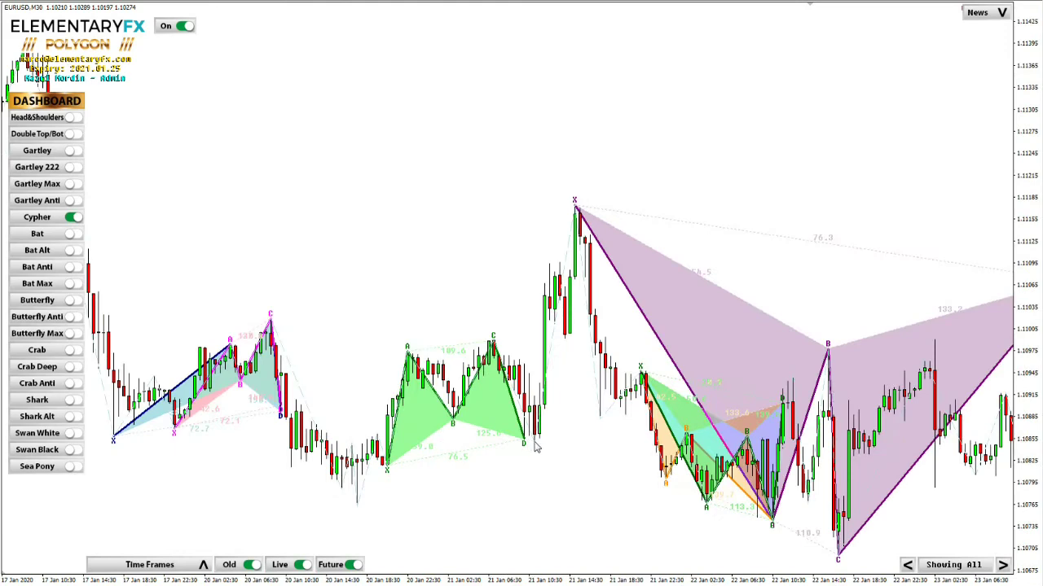
# Step: Isolate Cypher pattern 13 of 14 and measure the distance from its PZR zone up to TP1
pyautogui.click(909, 567)
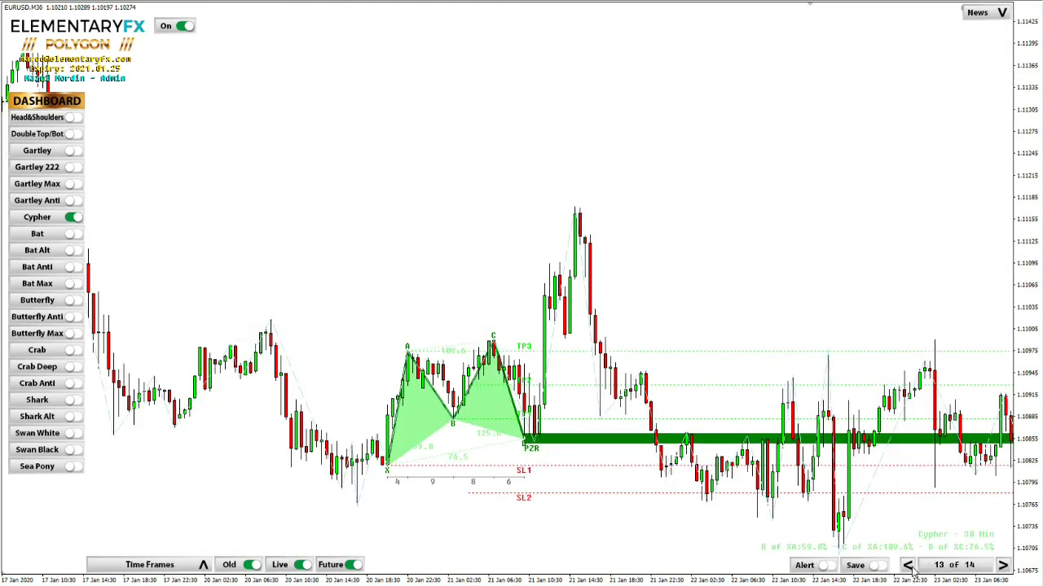
pyautogui.scroll(-2, 571, 472)
pyautogui.middleClick(442, 249)
pyautogui.moveTo(456, 251); pyautogui.dragTo(446, 229)
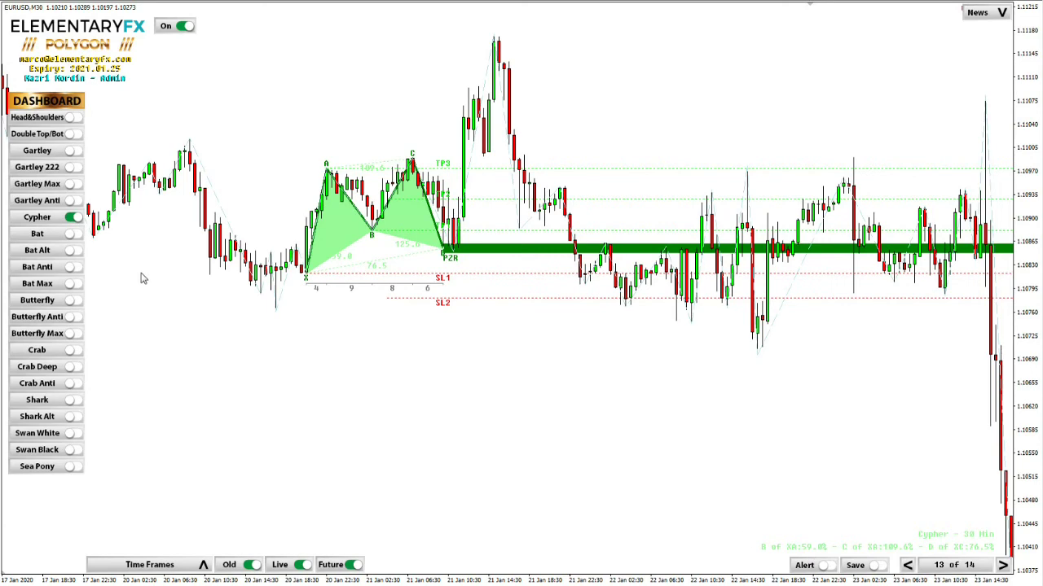
# Step: Replace the Cypher patterns with the Gartley ones and isolate Gartley pattern 3 of 4 on 27 January
pyautogui.click(73, 217)
pyautogui.click(72, 151)
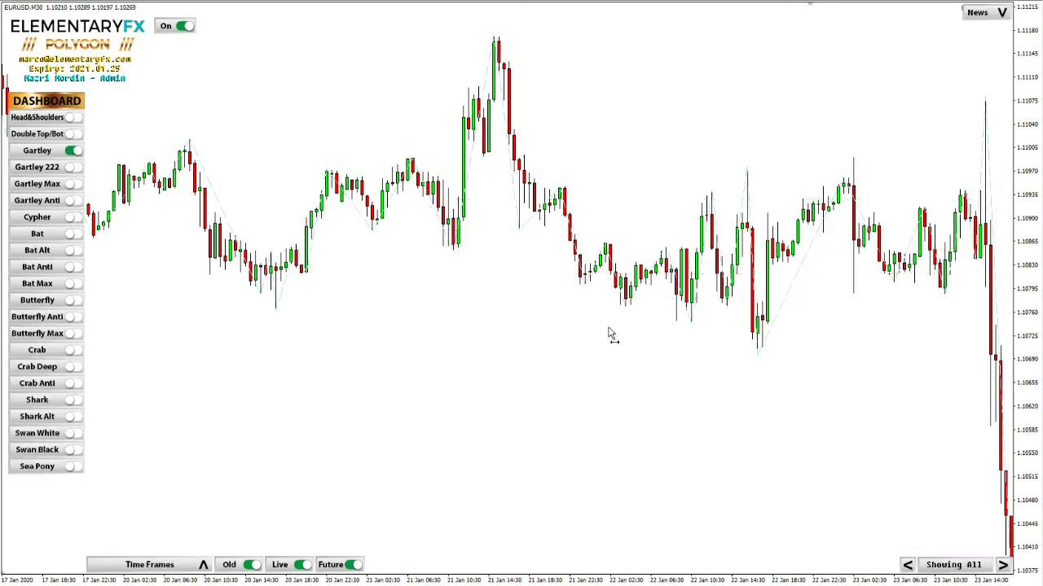
pyautogui.moveTo(578, 372); pyautogui.dragTo(306, 405)
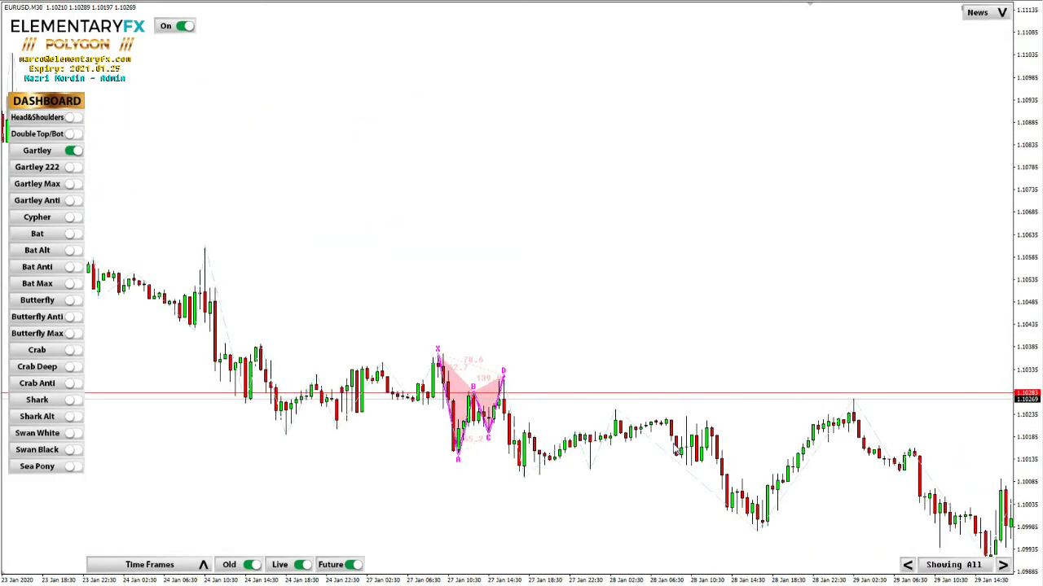
pyautogui.click(909, 565)
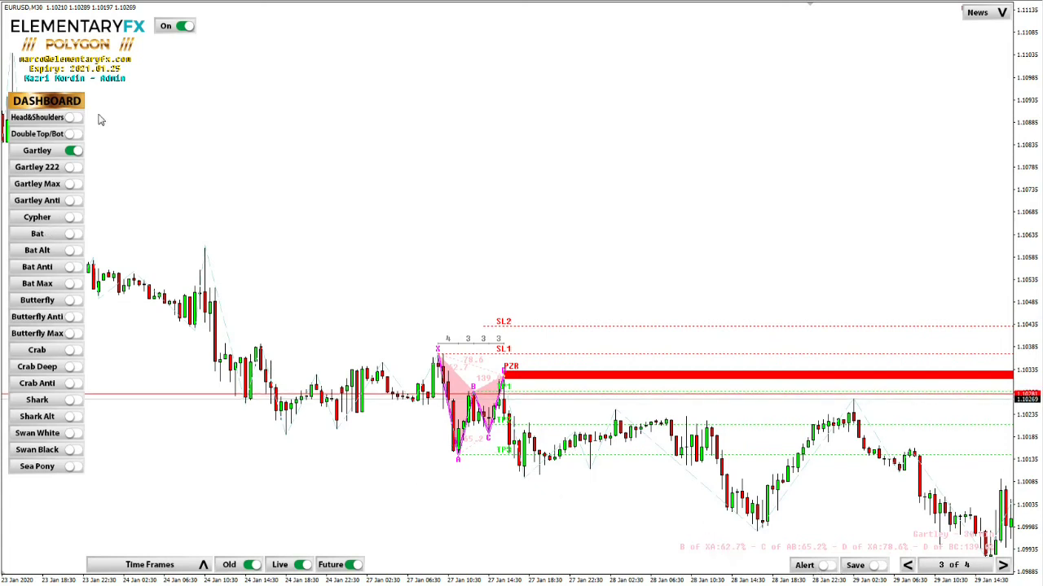
# Step: Switch the chart to the M15 timeframe and measure the move down from the lower edge of the Gartley pattern's PZR zone
pyautogui.scroll(3, 279, 126)
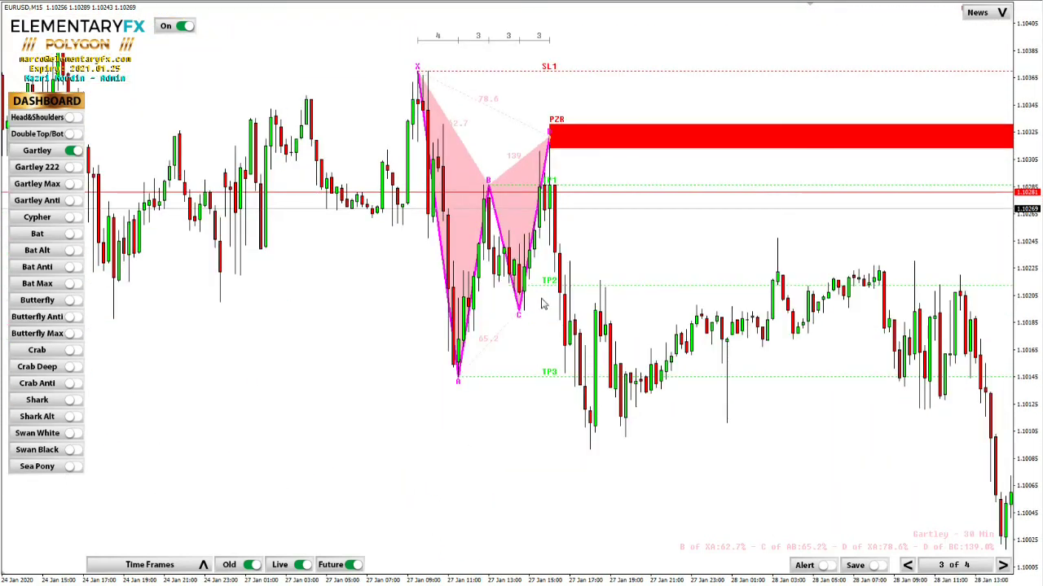
pyautogui.middleClick(566, 160)
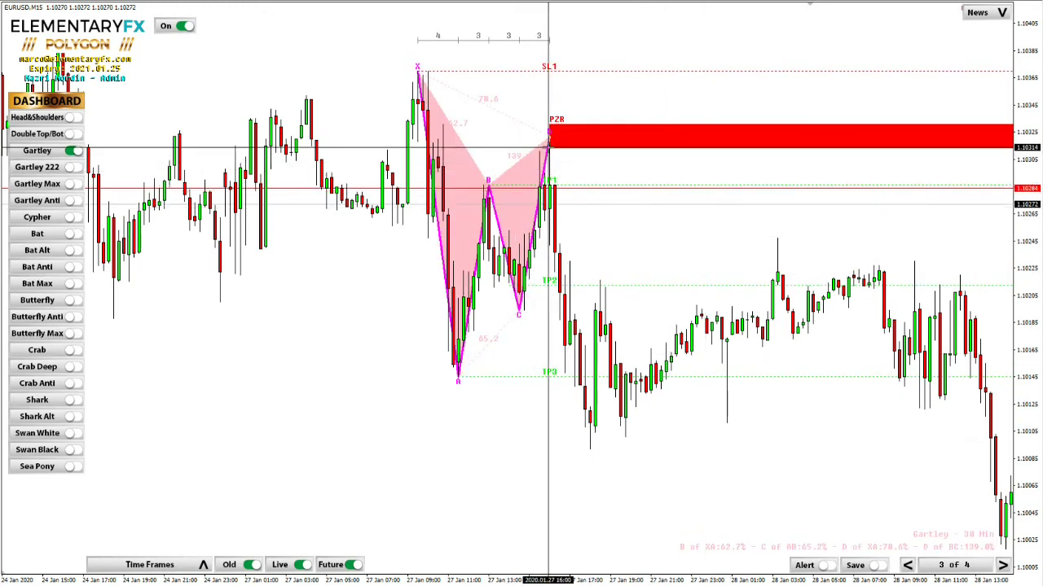
pyautogui.moveTo(552, 147); pyautogui.dragTo(577, 199)
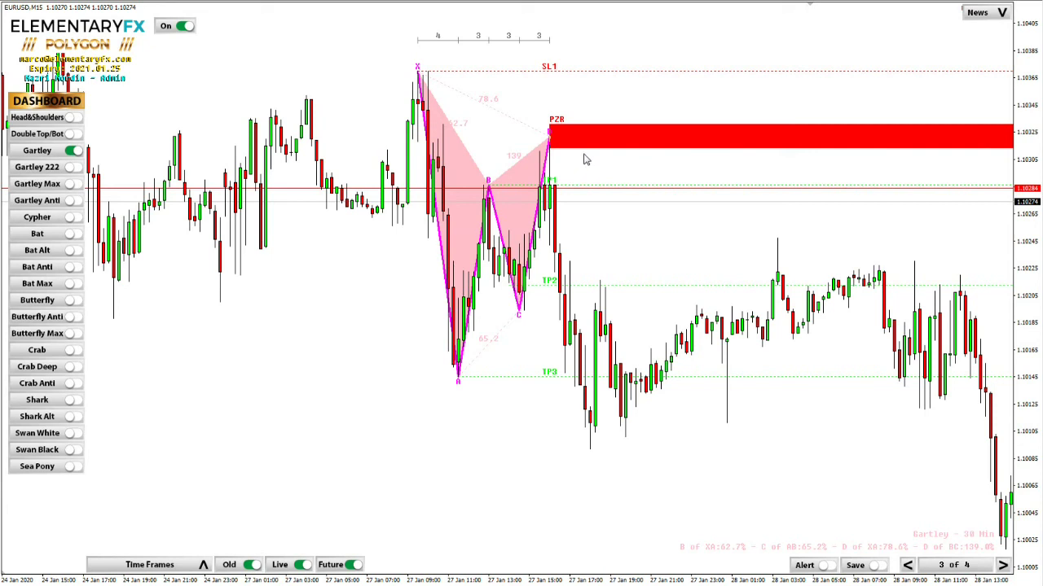
pyautogui.middleClick(550, 144)
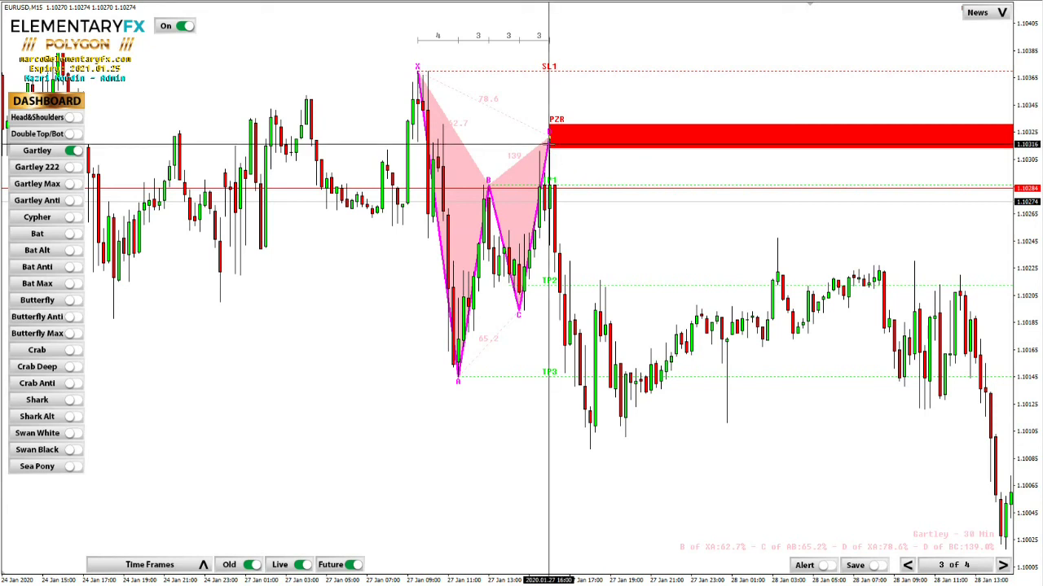
pyautogui.click(549, 144)
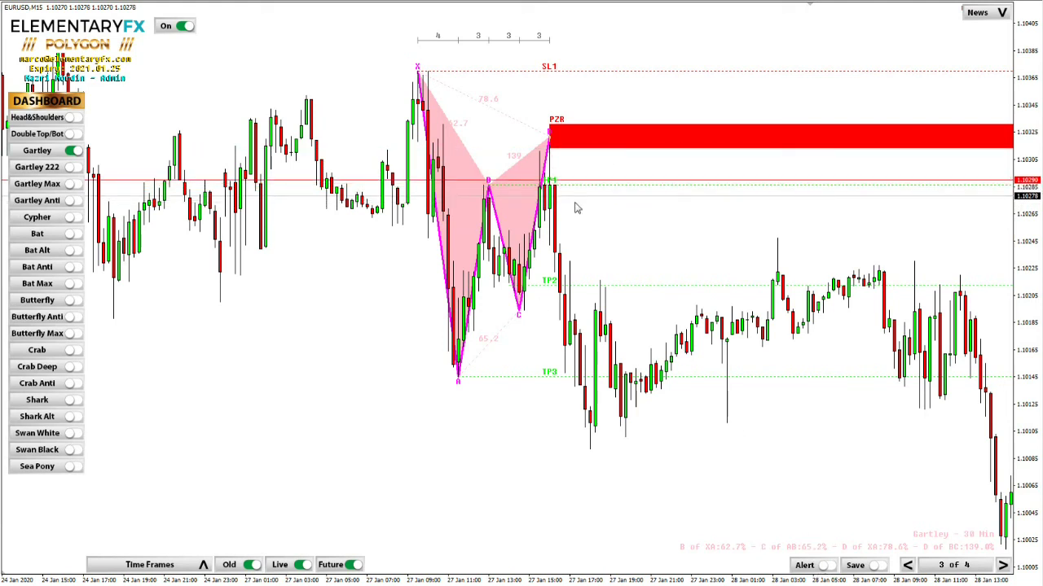
# Step: Measure the Gartley pattern's drop from the PZR zone to TP1, and from the TP1 level to below TP3
pyautogui.middleClick(552, 155)
pyautogui.moveTo(552, 155); pyautogui.dragTo(570, 184)
pyautogui.middleClick(557, 204)
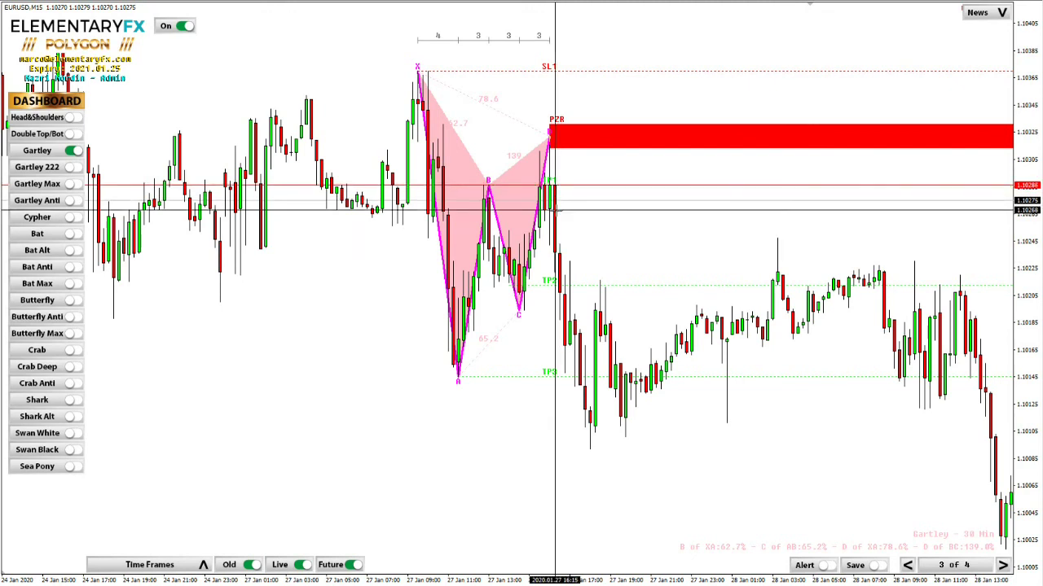
pyautogui.moveTo(557, 190); pyautogui.dragTo(594, 415)
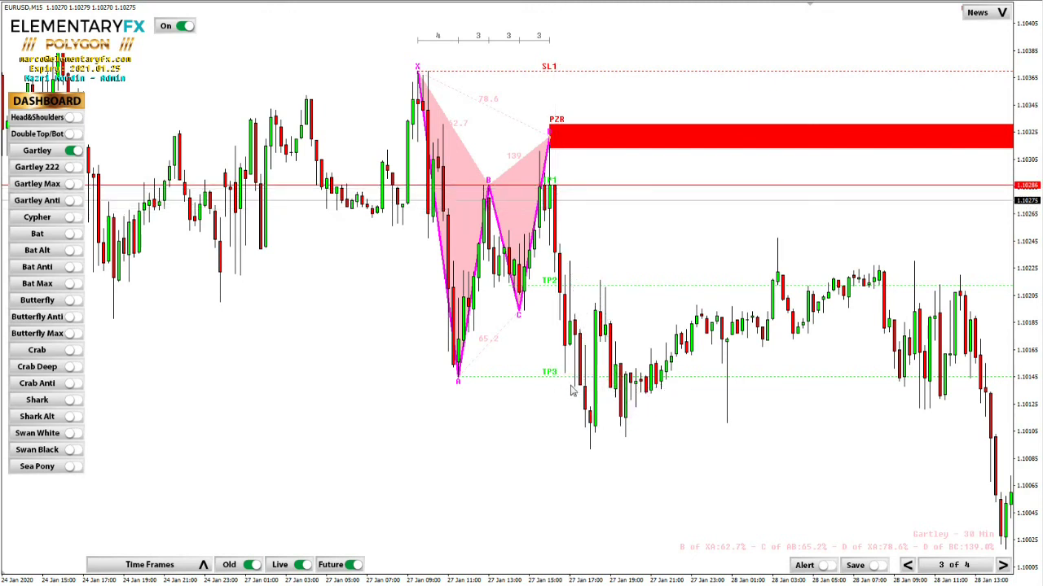
# Step: Display the Cypher patterns alongside the Gartley ones on the latest EURUSD candles, and switch both pattern types off again
pyautogui.scroll(-10, 488, 322)
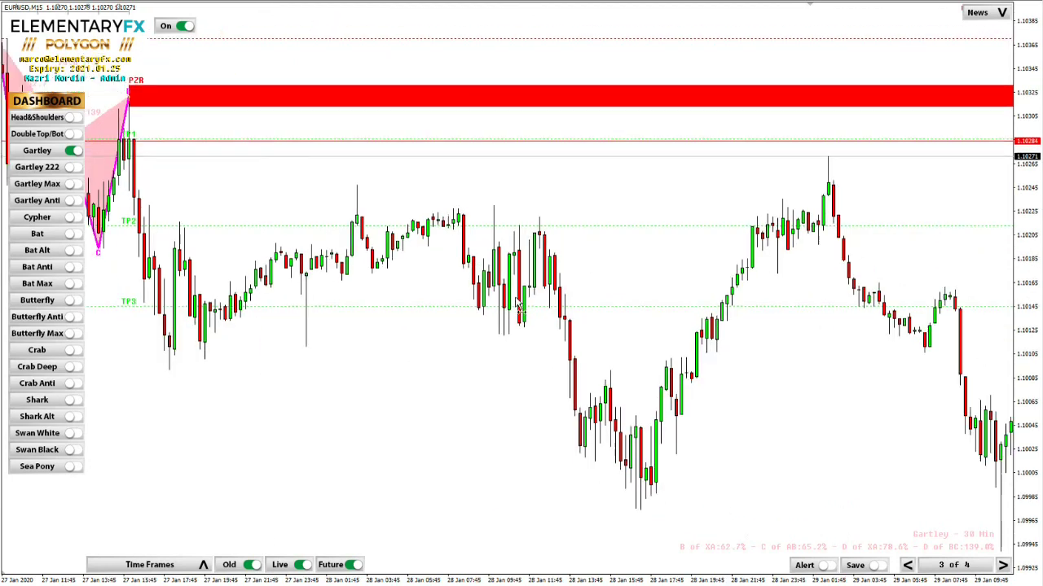
pyautogui.click(73, 217)
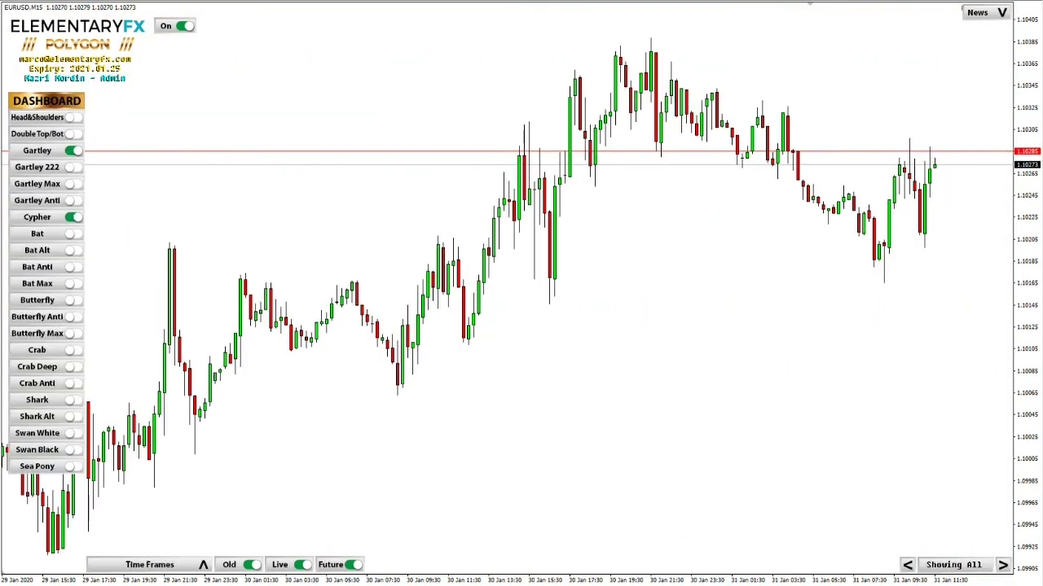
pyautogui.scroll(3, 426, 30)
pyautogui.scroll(3, 411, 65)
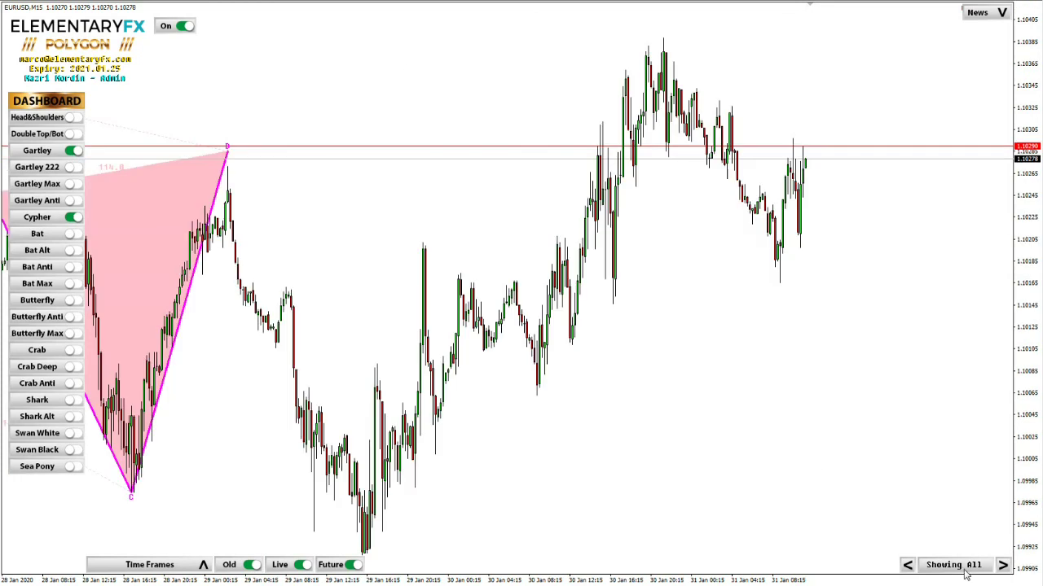
pyautogui.click(72, 219)
pyautogui.click(74, 150)
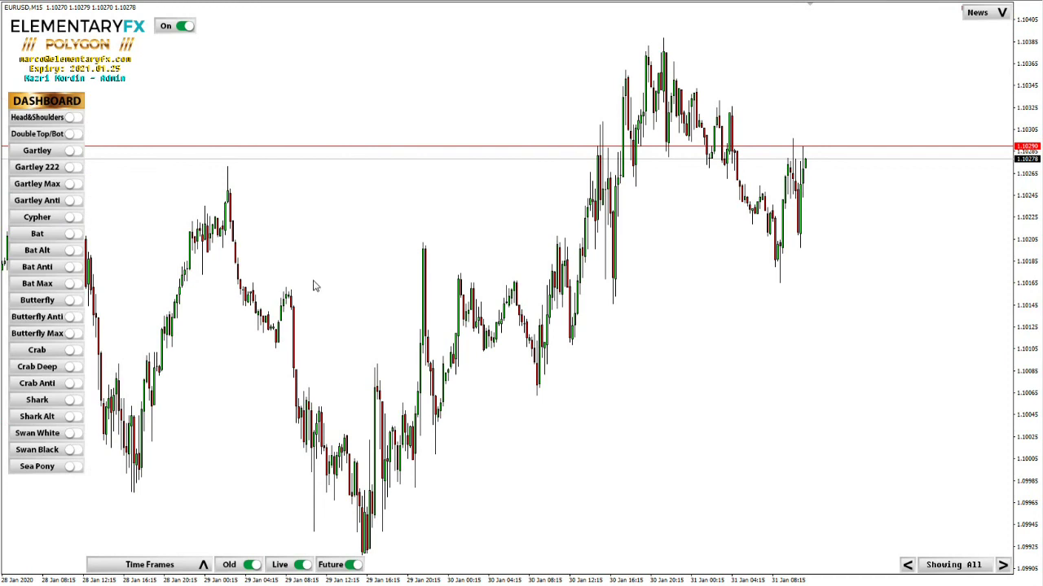